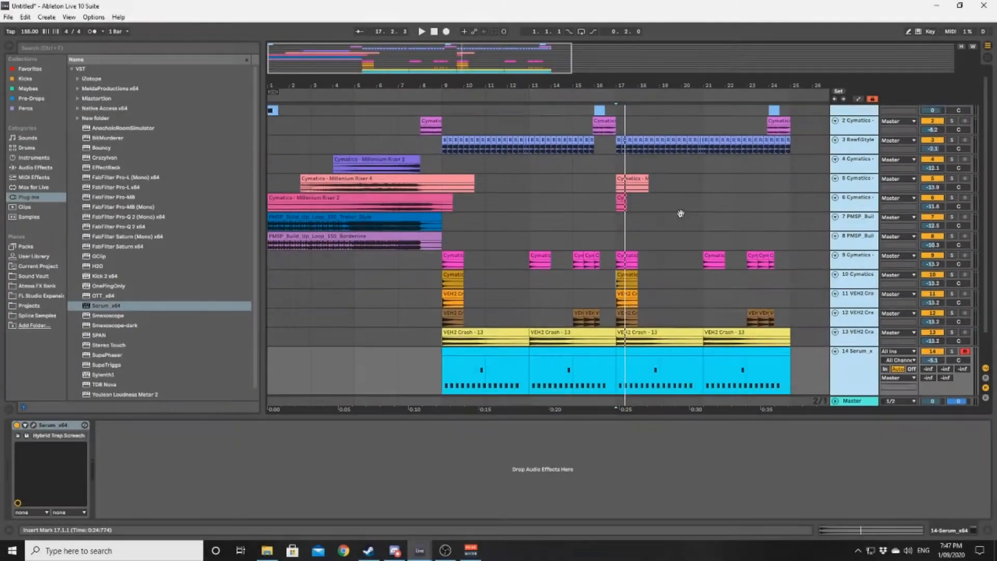
scroll(603, 229, "up", 1)
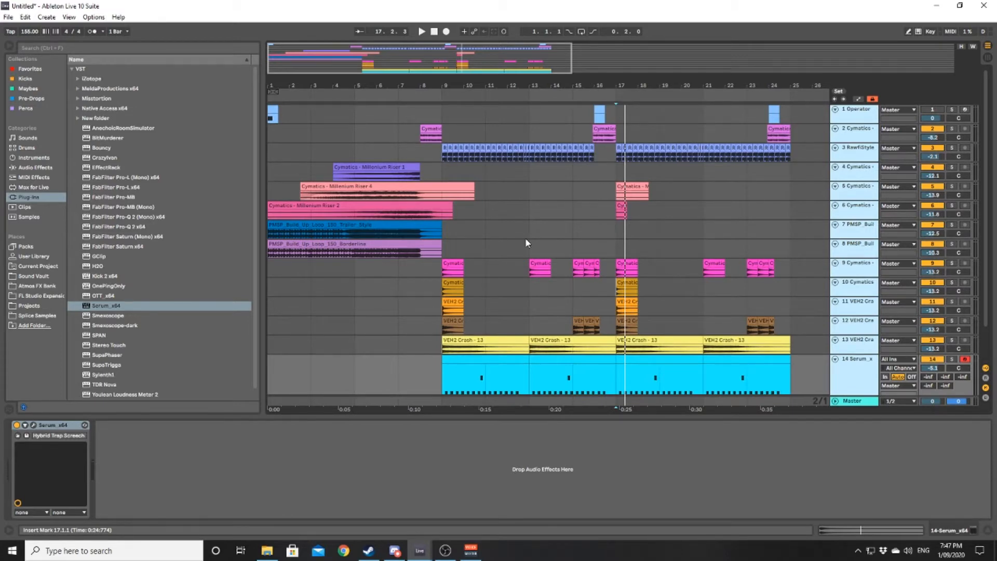
left_click(444, 168)
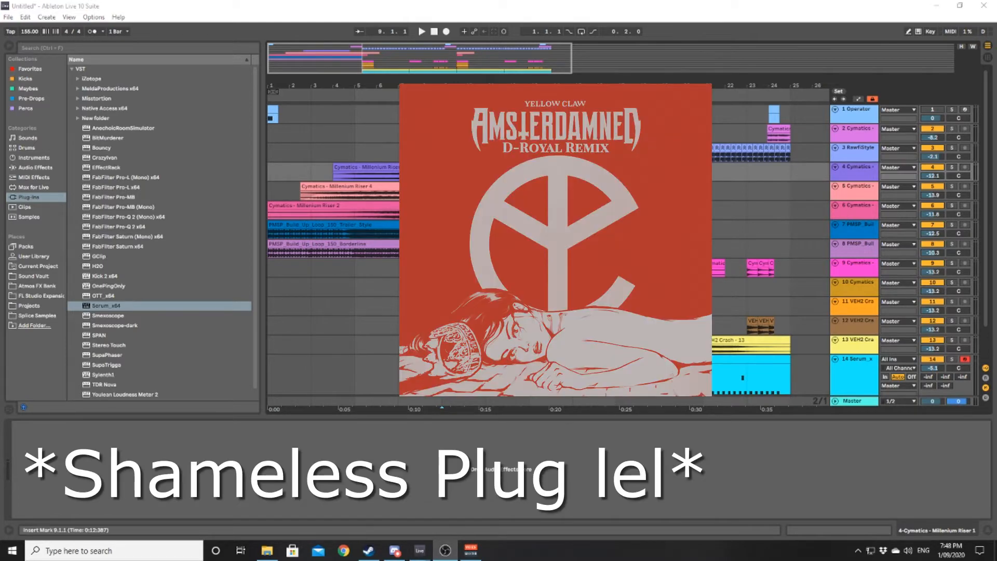
left_click(348, 154)
scroll(347, 155, "down", 5)
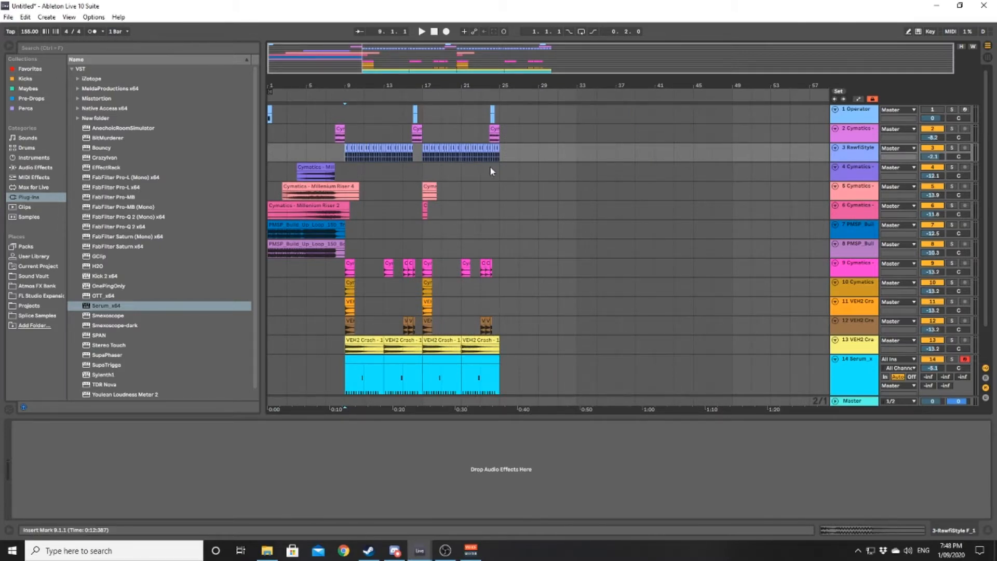
left_click(340, 133)
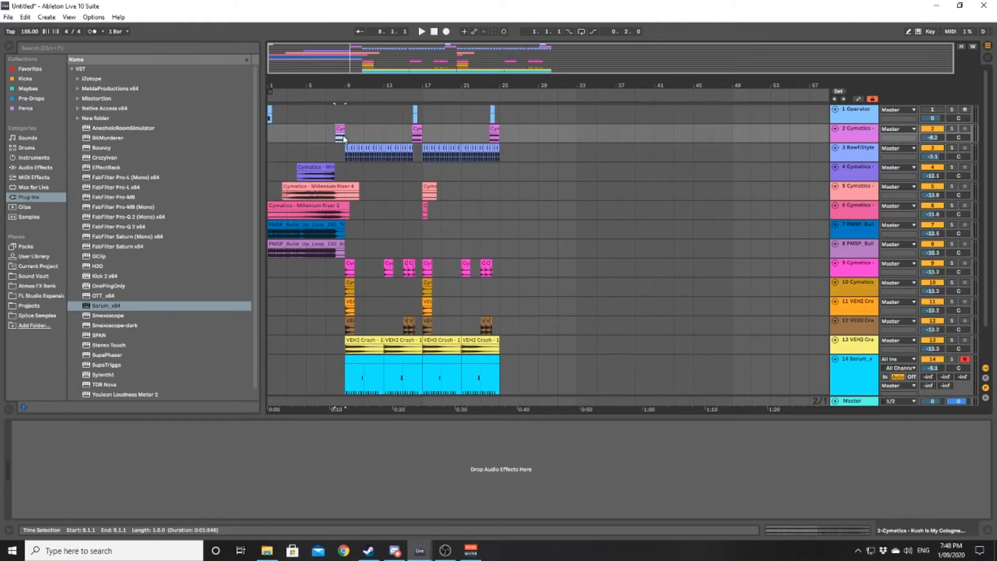
- Play the arrangement from bar 5 and lower the Serum track's volume to about -9.5 dB
left_click(304, 150)
key("space")
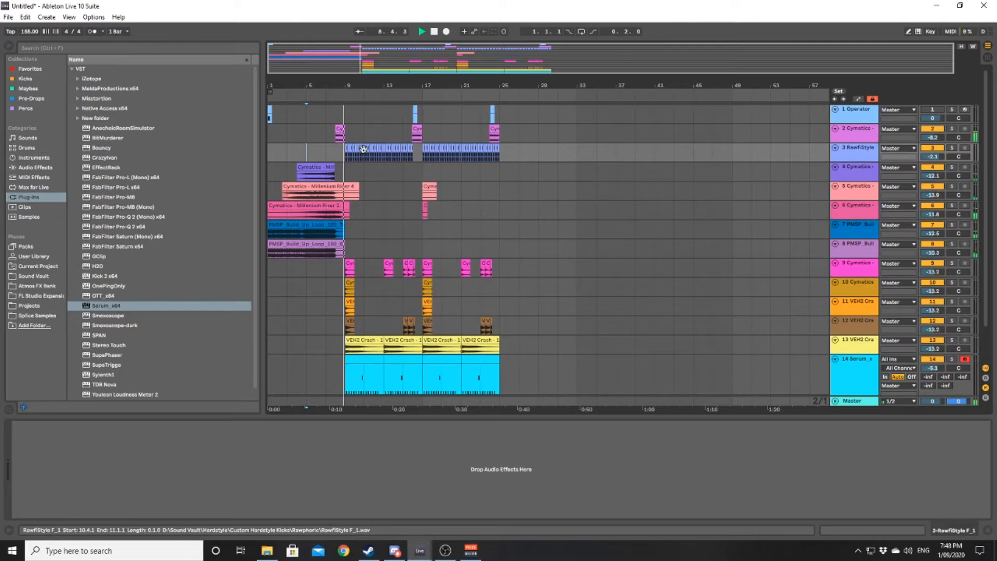
scroll(410, 171, "down", 2)
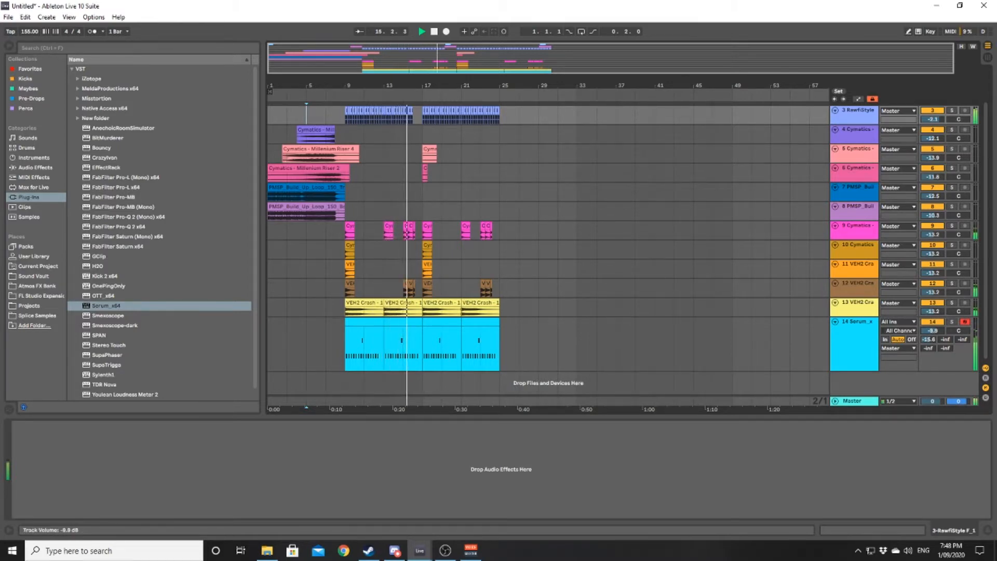
left_click_drag(933, 331, 928, 331)
left_click_drag(493, 245, 512, 240)
scroll(456, 257, "up", 3)
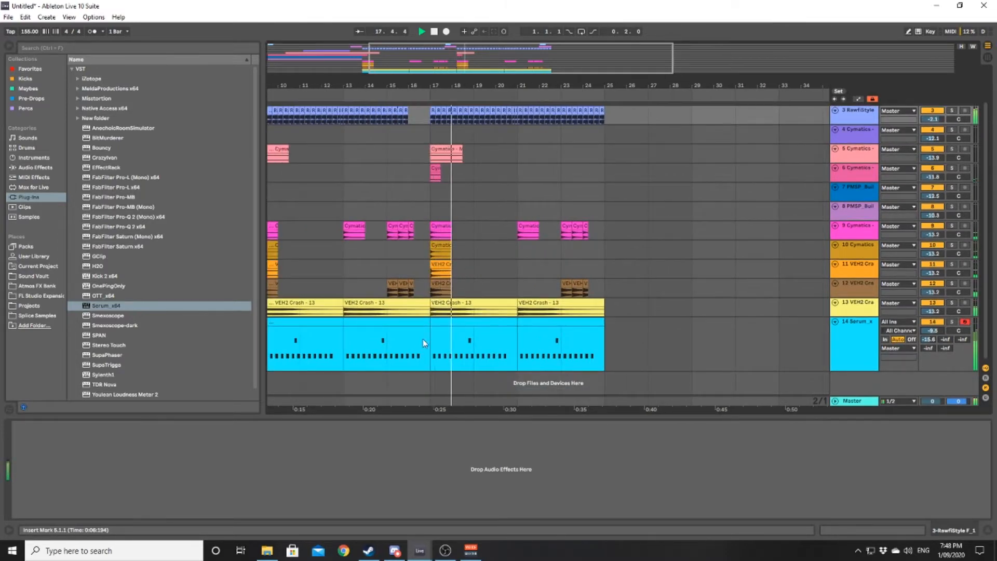
- Stop playback and raise the pitch of all notes in the Serum clips between bars 17 and 25
left_click(485, 319)
key("space")
double_click(486, 319)
left_click(437, 329)
key("ctrl+a")
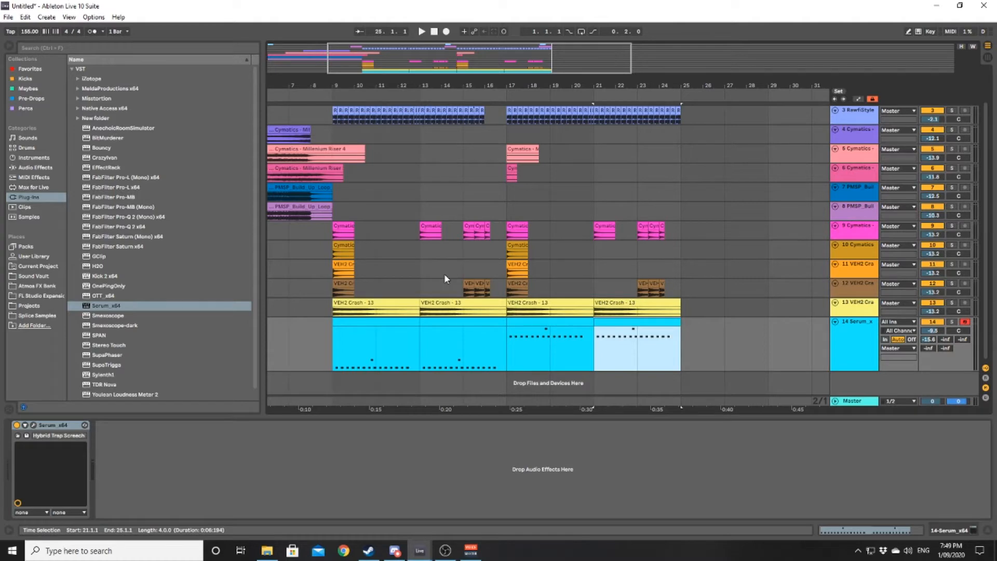
- Play the drop from bar 9 to bar 25 to hear the Serum notes in context
scroll(467, 287, "right", 3)
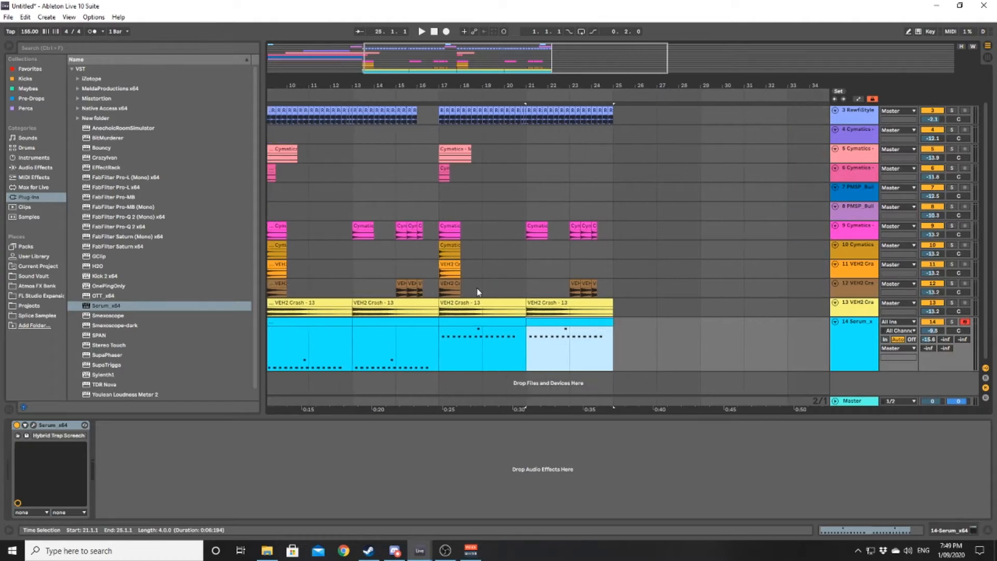
left_click(355, 339)
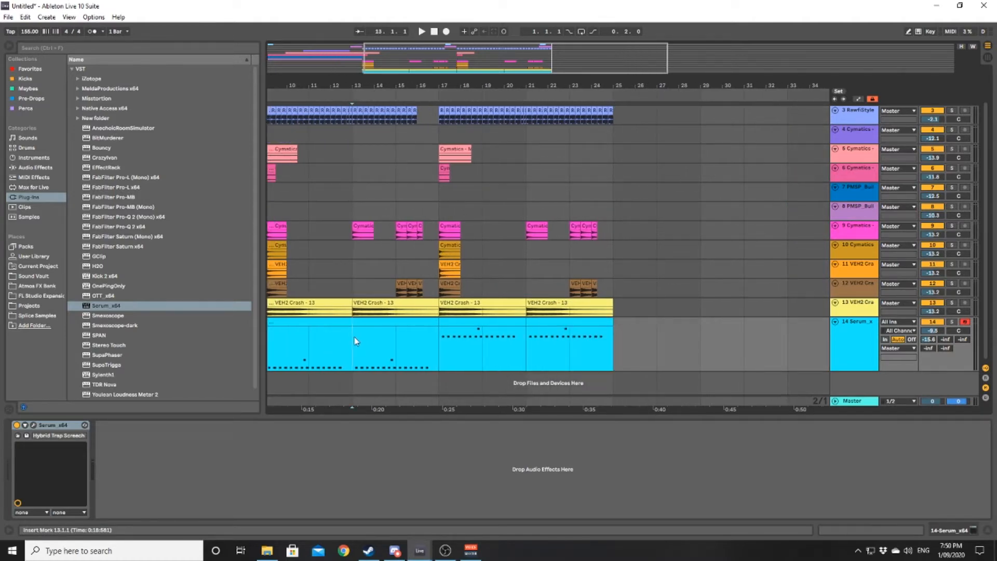
scroll(383, 327, "left", 3)
left_click(378, 322)
key("space")
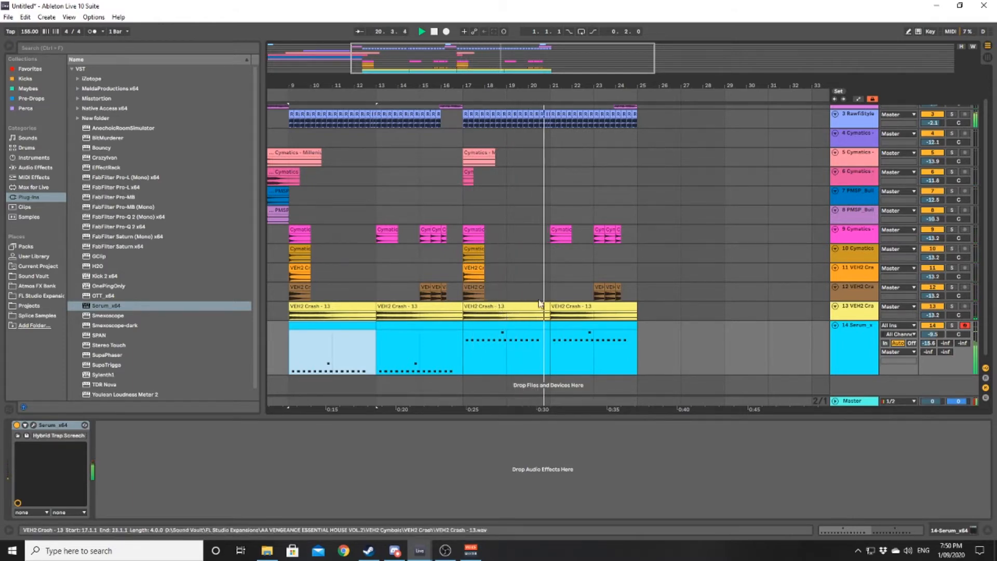
left_click_drag(593, 270, 568, 275)
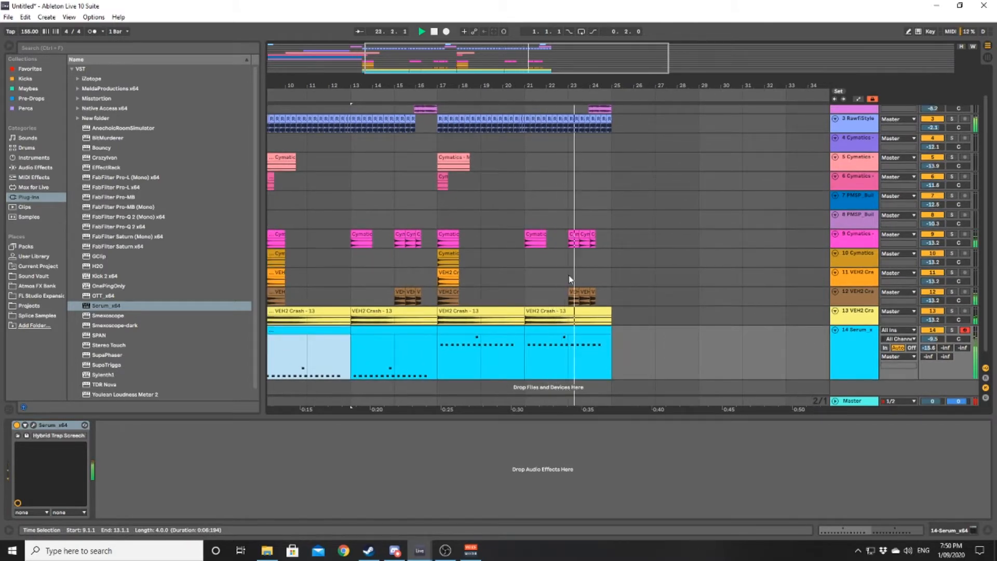
left_click_drag(588, 263, 558, 269)
key("space")
scroll(542, 249, "down", 4)
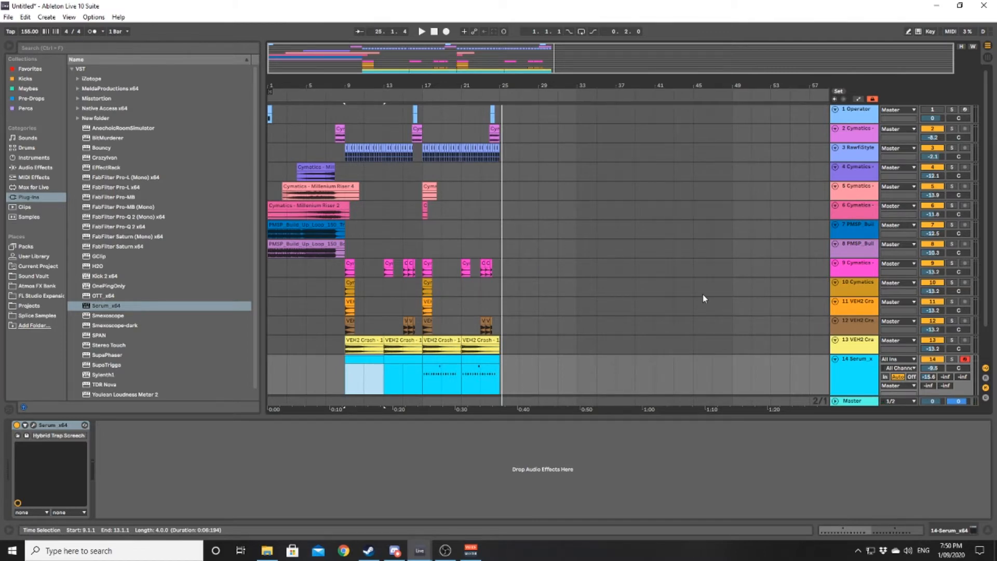
- Insert a new audio track below the Serum track and open the Sound Vault folder ready for a search
scroll(737, 297, "down", 2)
left_click(850, 344)
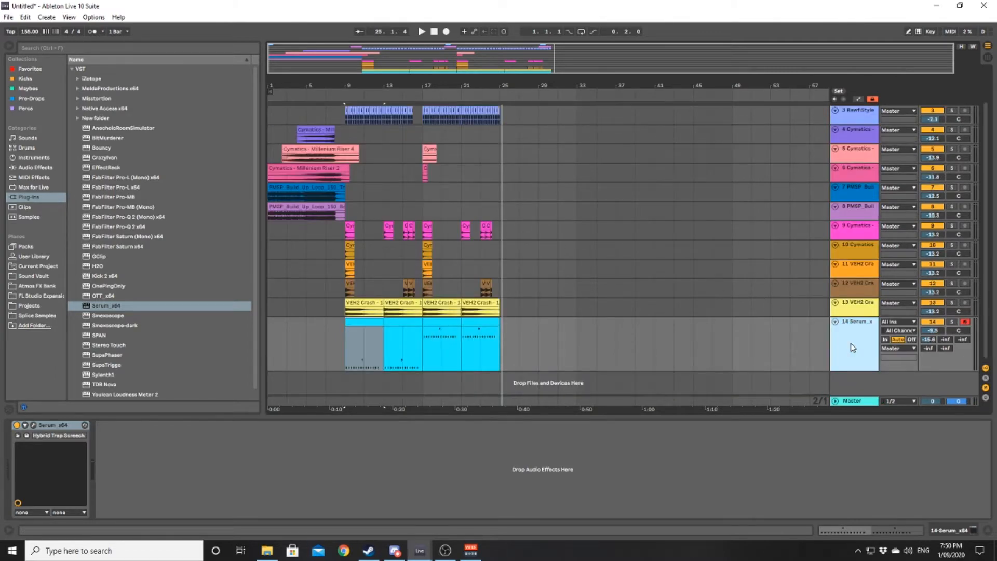
key("ctrl+t")
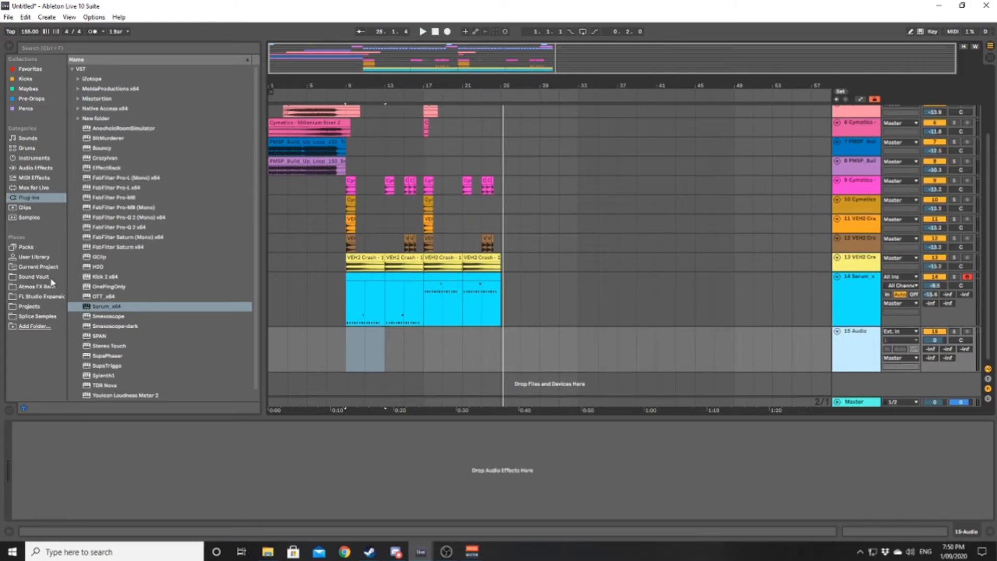
left_click(52, 277)
left_click(62, 48)
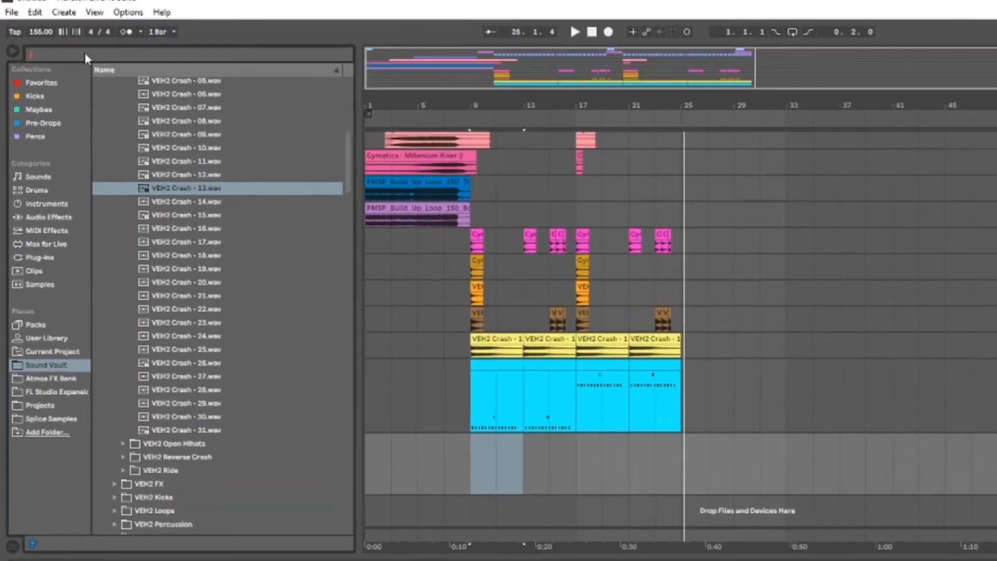
type("dubst")
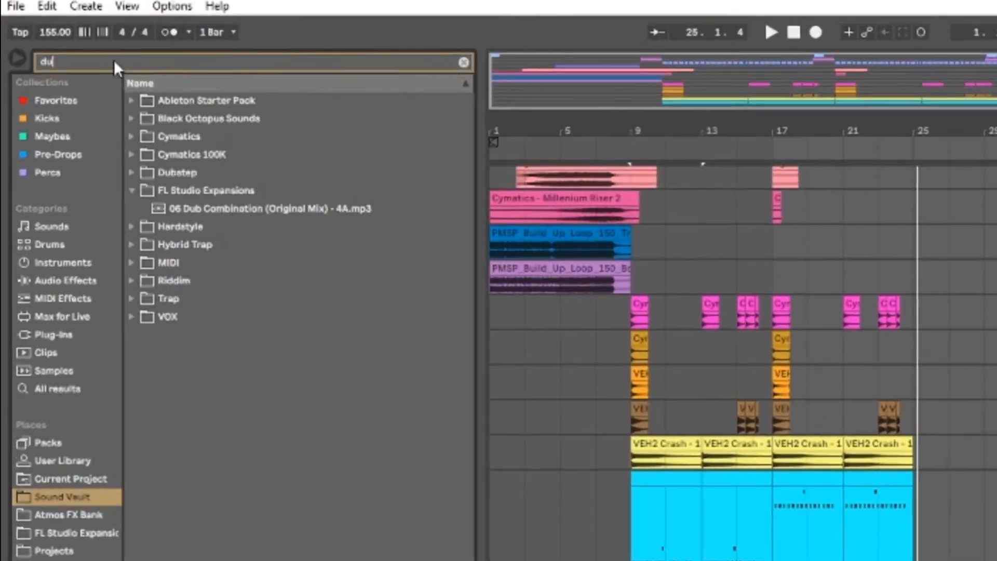
type("e")
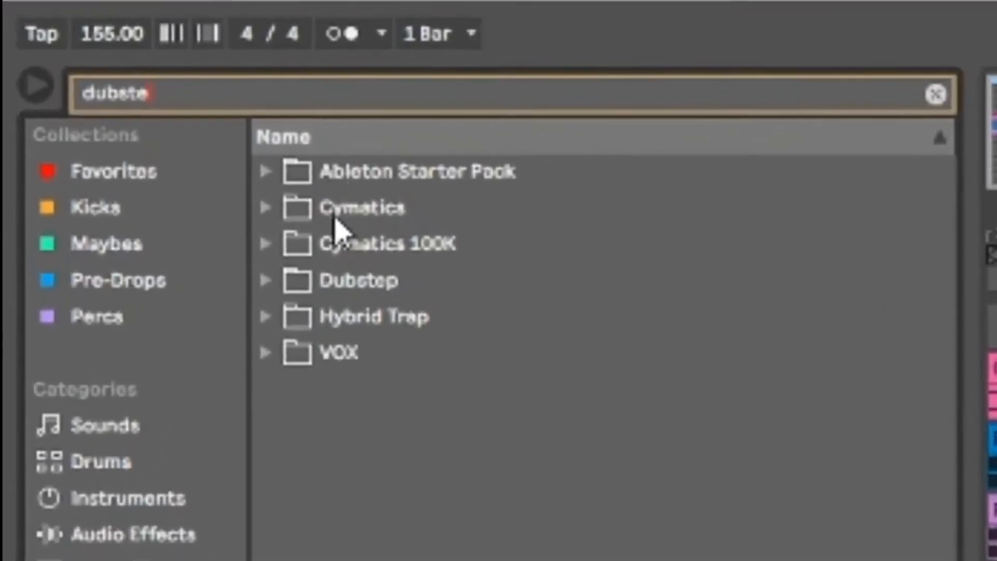
key("BackSpace")
key("BackSpace")
key("BackSpace")
key("BackSpace")
key("BackSpace")
key("BackSpace")
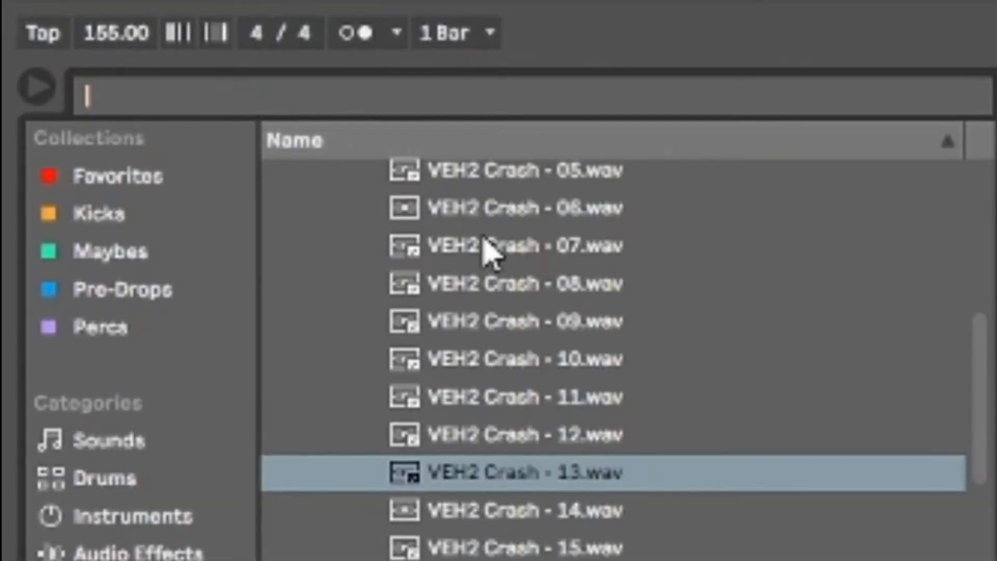
- Search the Sound Vault for "trap loo" and open the Loops - Full folder inside Cymatics - Trap Starter Pack, Drums - Loops
type("trap ")
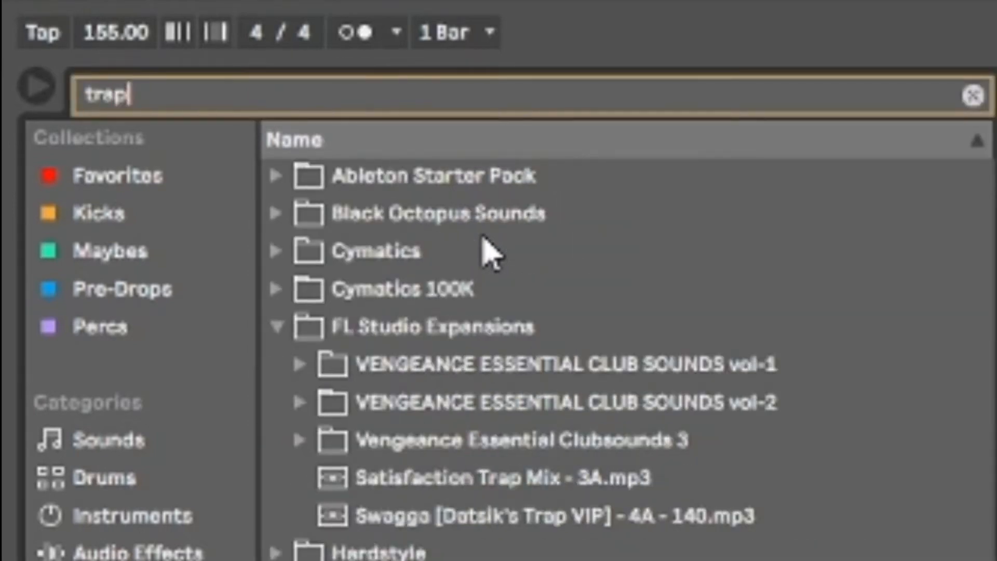
type("loo")
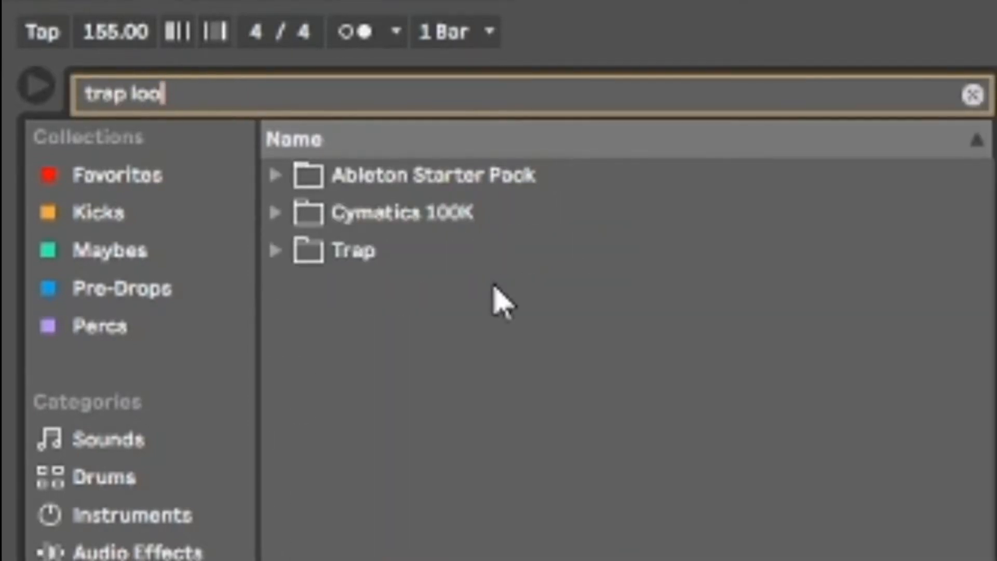
left_click(281, 213)
left_click(304, 257)
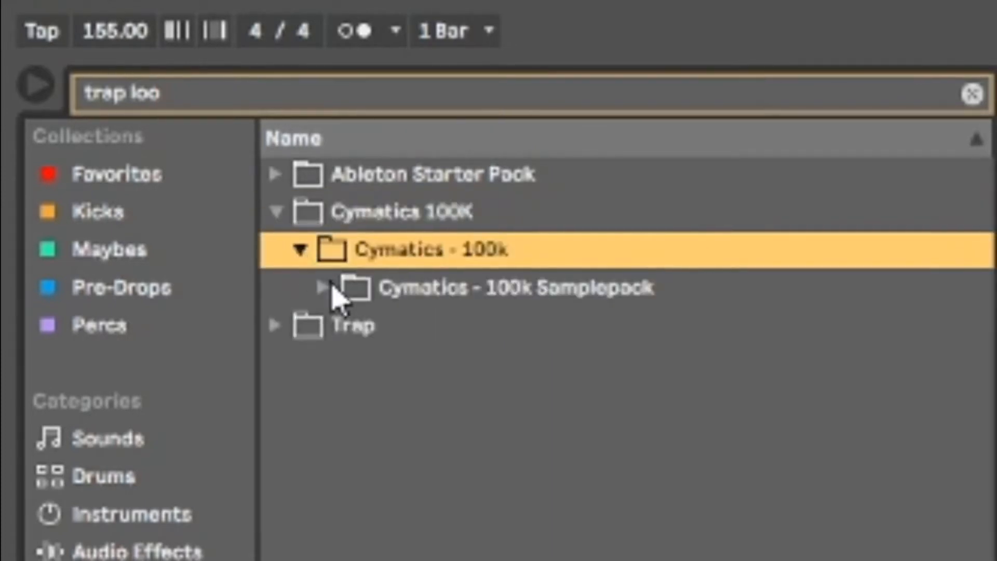
left_click(326, 291)
left_click(277, 365)
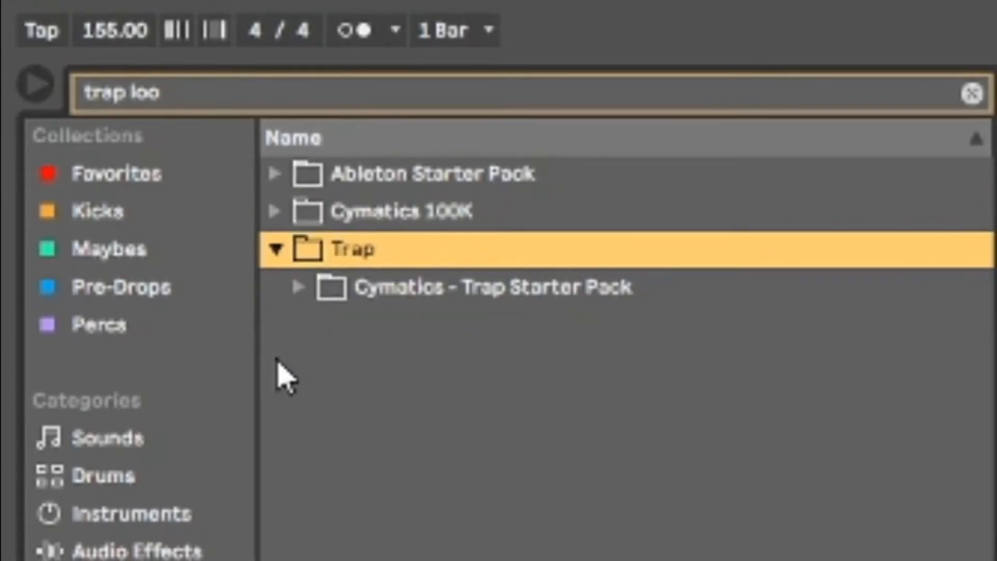
left_click(297, 291)
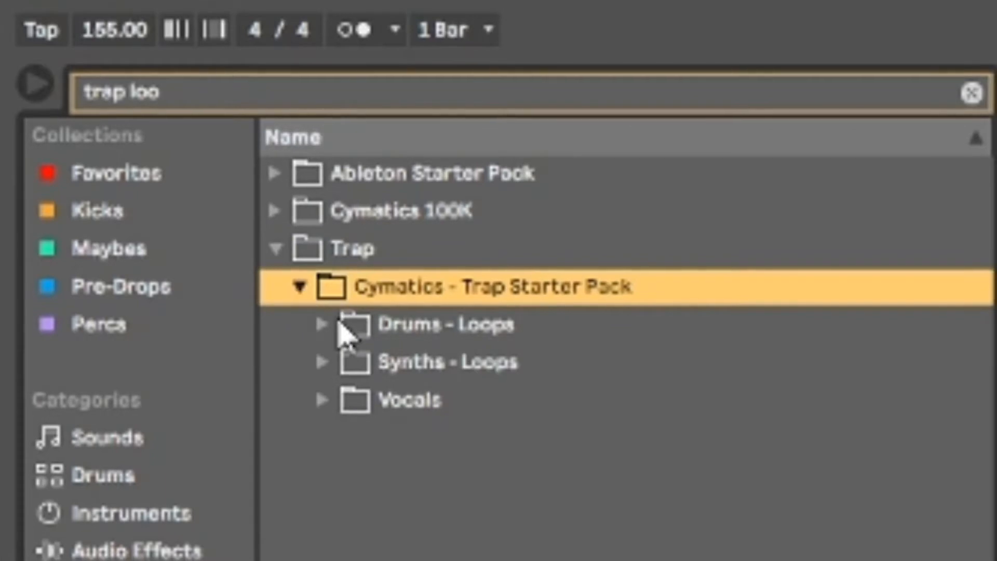
left_click(335, 323)
left_click(364, 359)
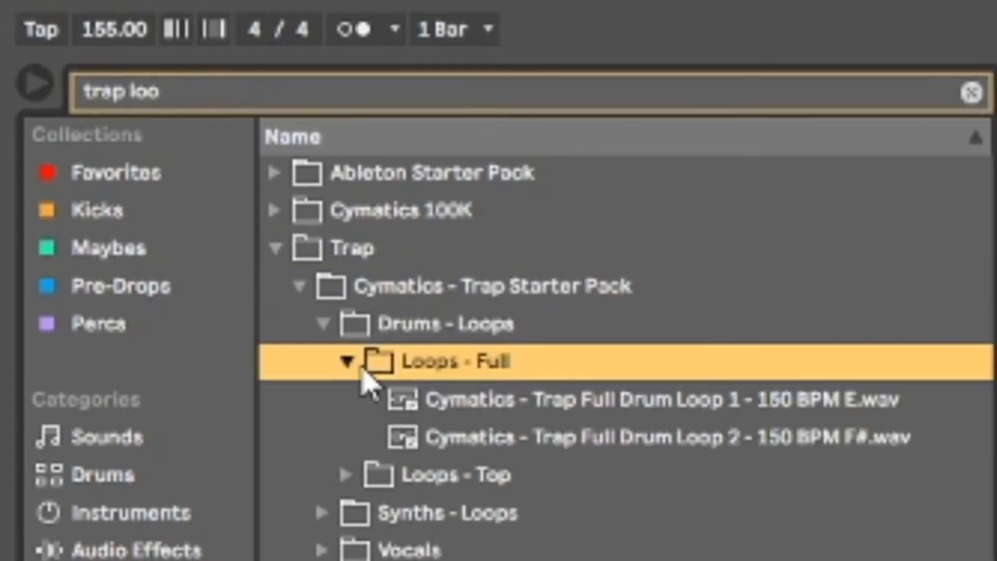
- Preview the two loops, place Trap Full Drum Loop 1 on the new audio track at bar 25 and lower that track to about -5.9 dB
left_click(469, 401)
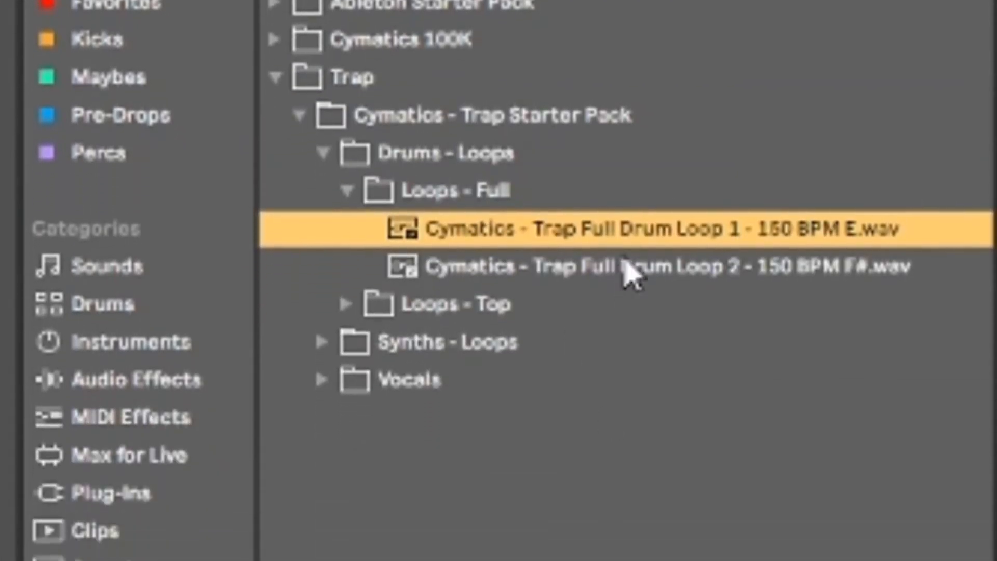
left_click(647, 267)
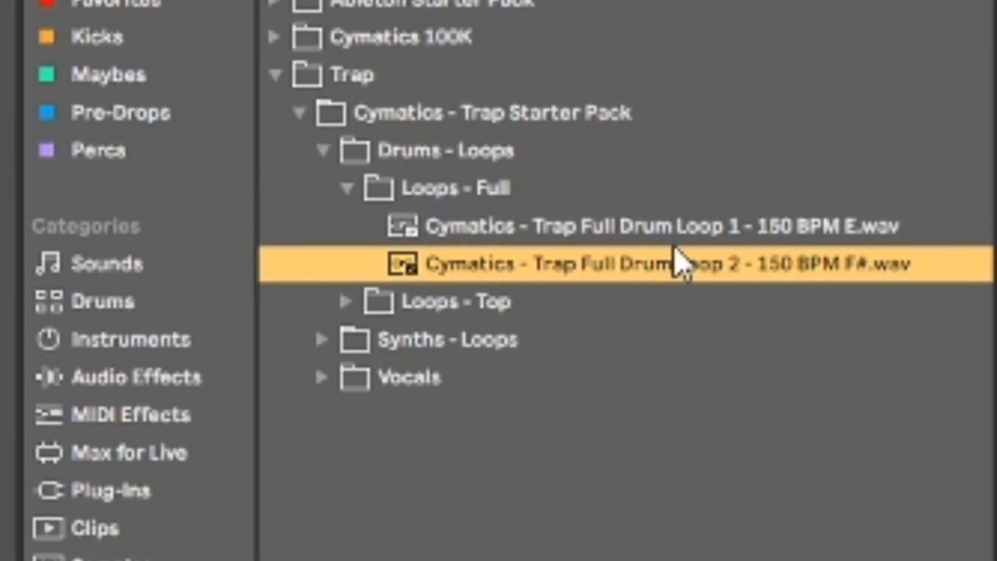
left_click(626, 223)
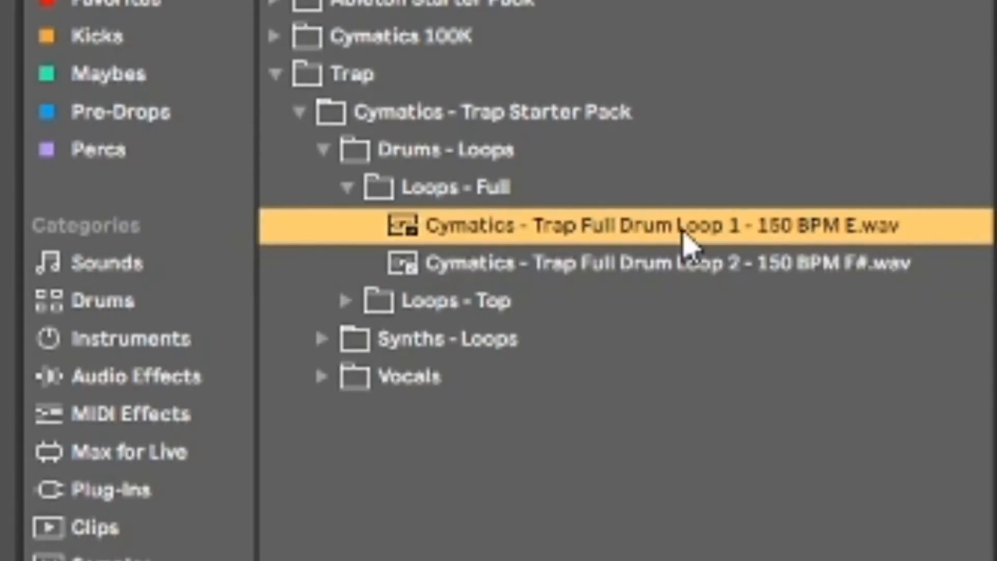
left_click_drag(628, 226, 509, 341)
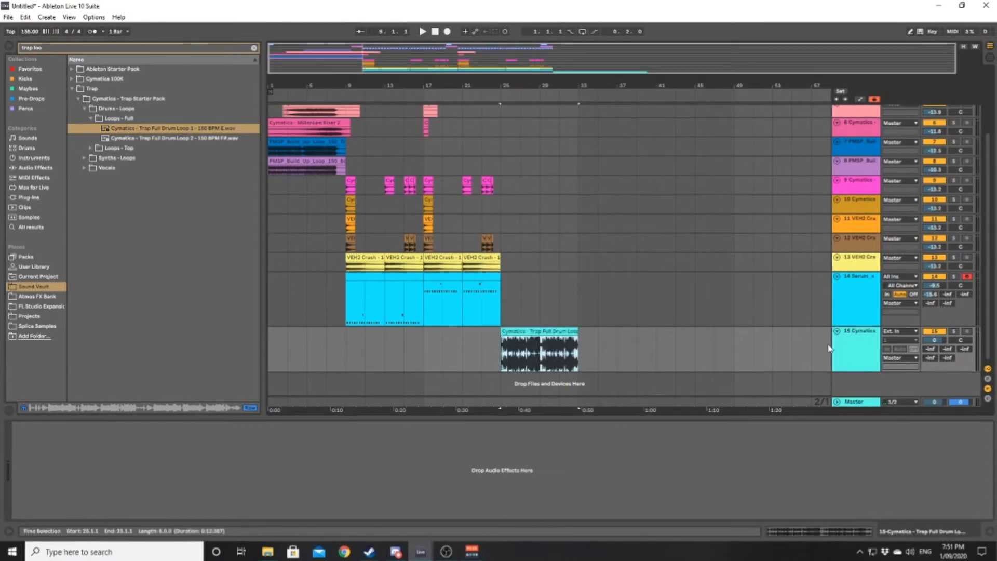
left_click_drag(935, 339, 935, 354)
- Set the drum loop clip's warp mode to Complex Pro and transpose the clip up 1 st
double_click(563, 351)
left_click(113, 223)
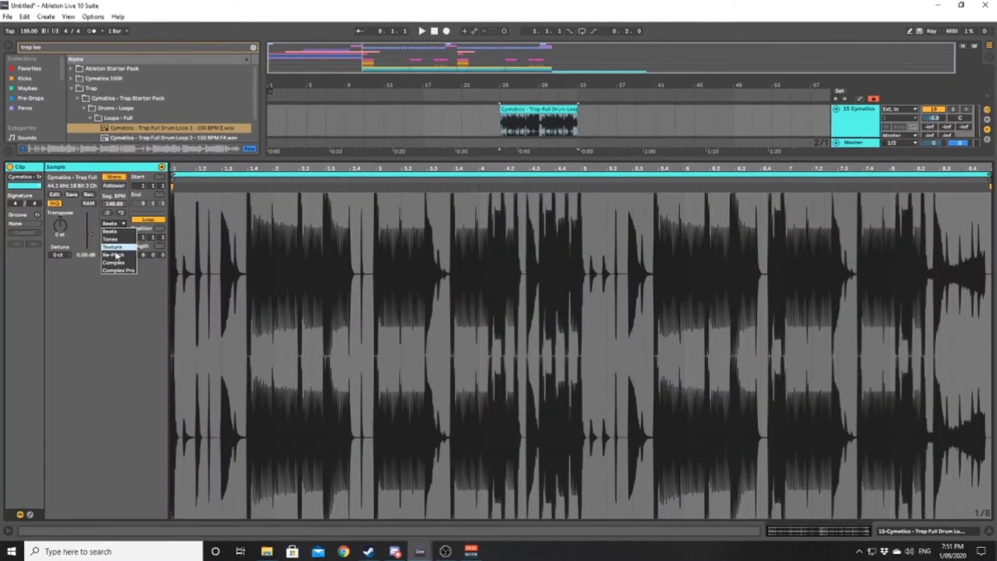
left_click(115, 269)
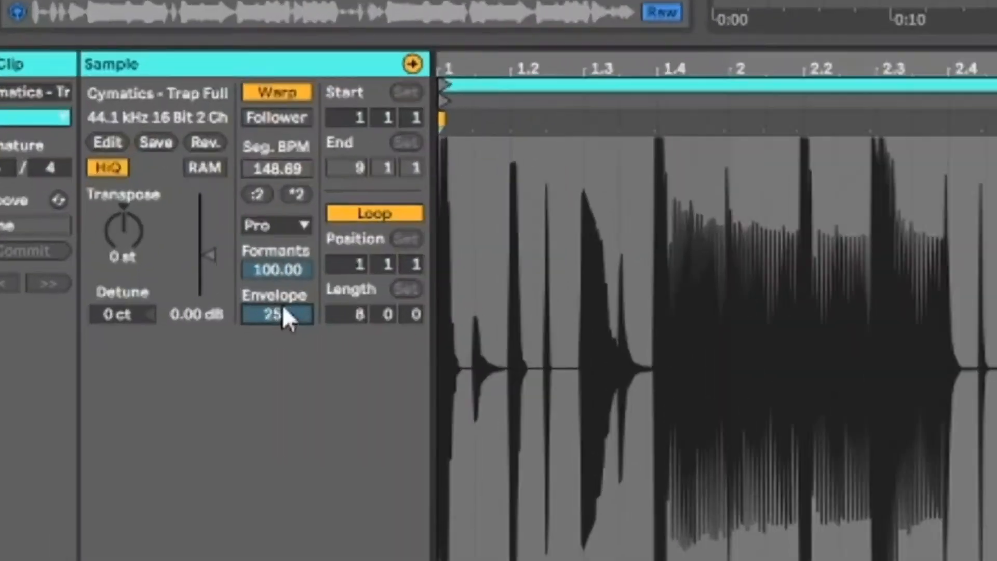
left_click_drag(282, 270, 282, 363)
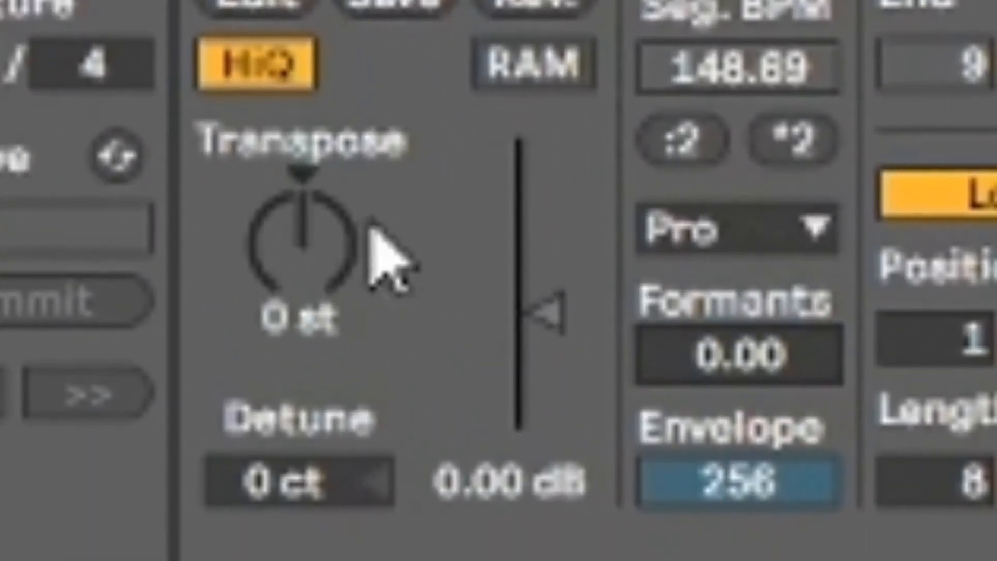
left_click_drag(371, 229, 372, 223)
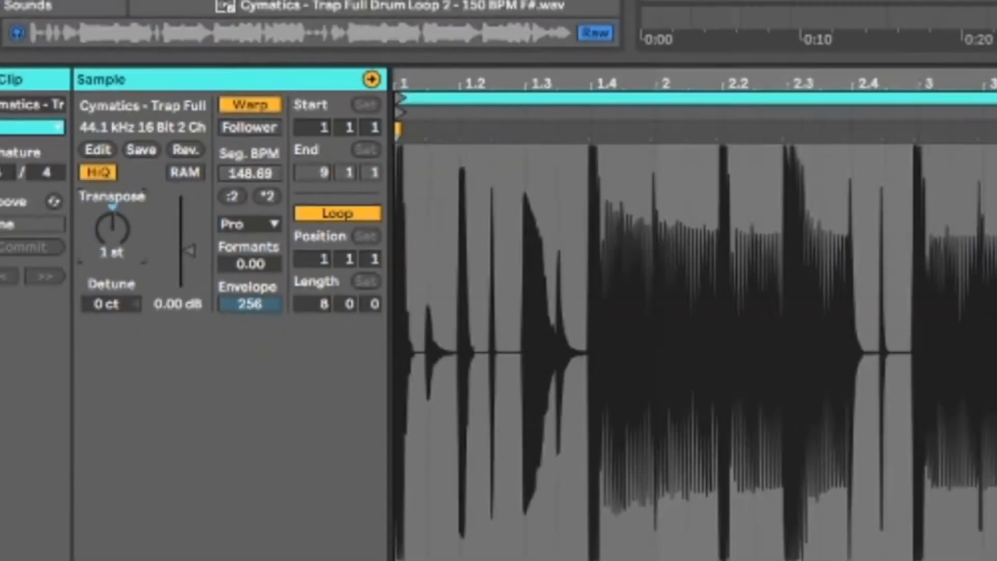
left_click(954, 534)
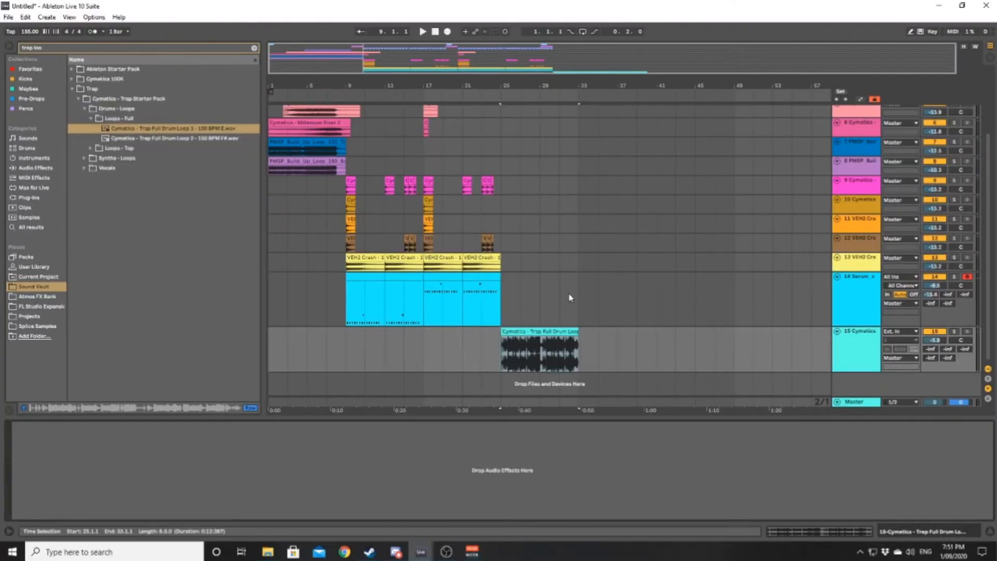
- Copy the Serum clips from bars 9–17 to bar 25 and duplicate the drum loop to fill bars 33–41
double_click(363, 276)
left_click(954, 535)
left_click(392, 277, "shift")
left_click_drag(393, 277, 547, 289)
left_click(539, 331)
key("ctrl+d")
- Copy the Serum clips from bars 17–25 to bar 33, and the drop's impact and crash clips to bar 25
left_click(477, 277)
left_click(439, 277, "shift")
left_click_drag(439, 277, 594, 289)
left_click_drag(382, 266, 508, 220)
- Play the arrangement from bar 21 into the added drum loop section
left_click(463, 304)
key("space")
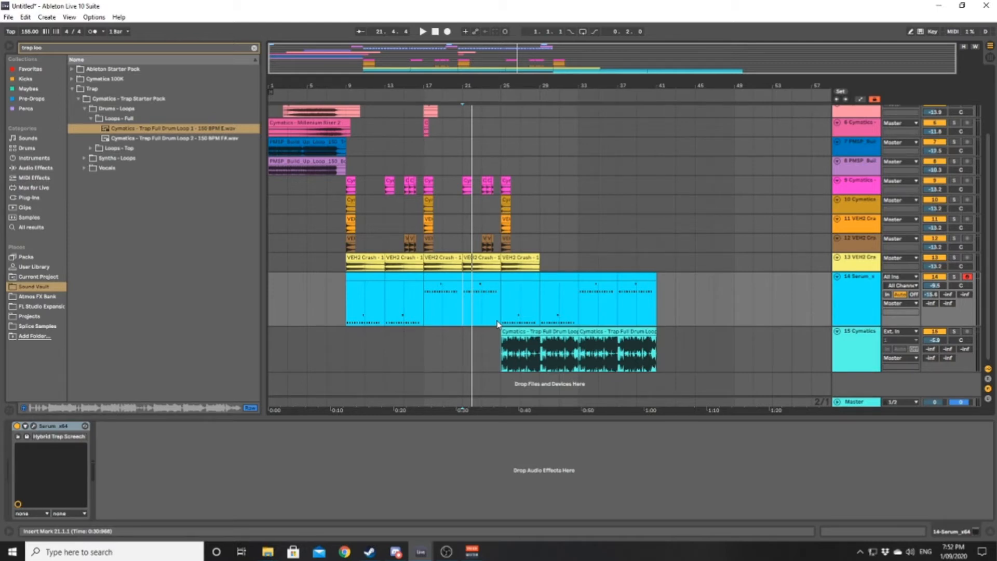
key("space")
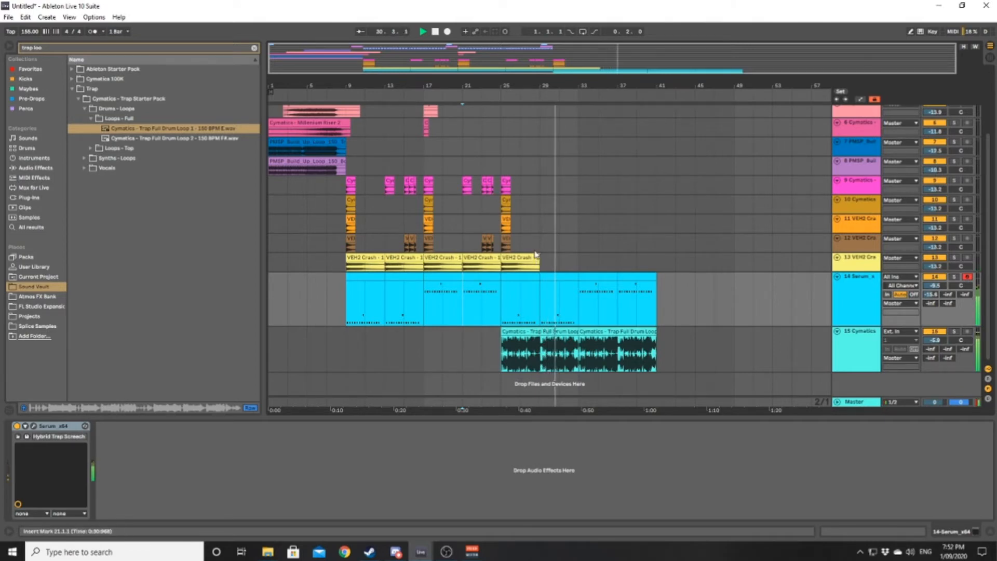
left_click(520, 263)
left_click_drag(505, 179, 556, 236)
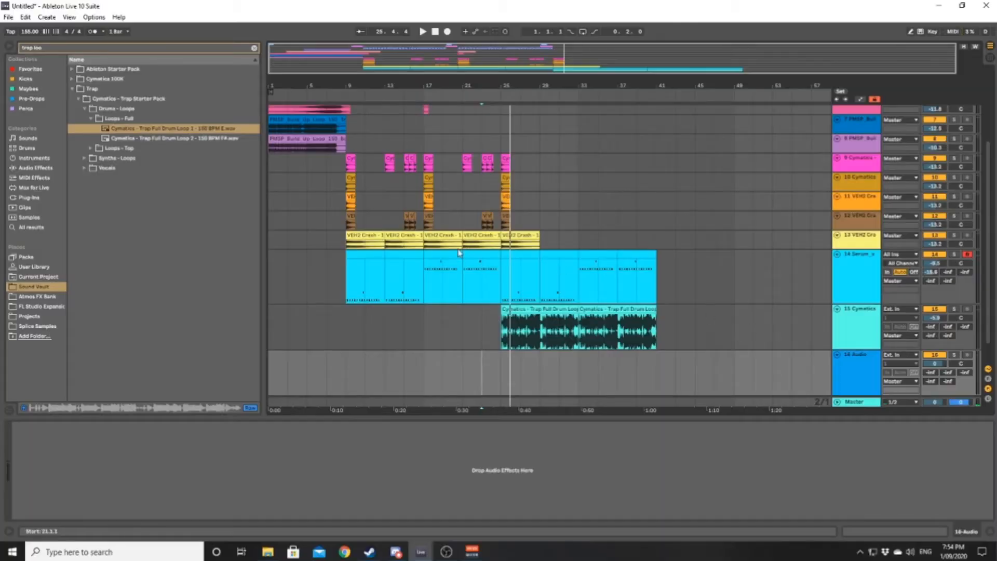
- Copy the Millenium Riser 1 and Millenium Riser 4 clips from the first build-up in bars 1–9 to bars 17–25
scroll(370, 236, "up", 2)
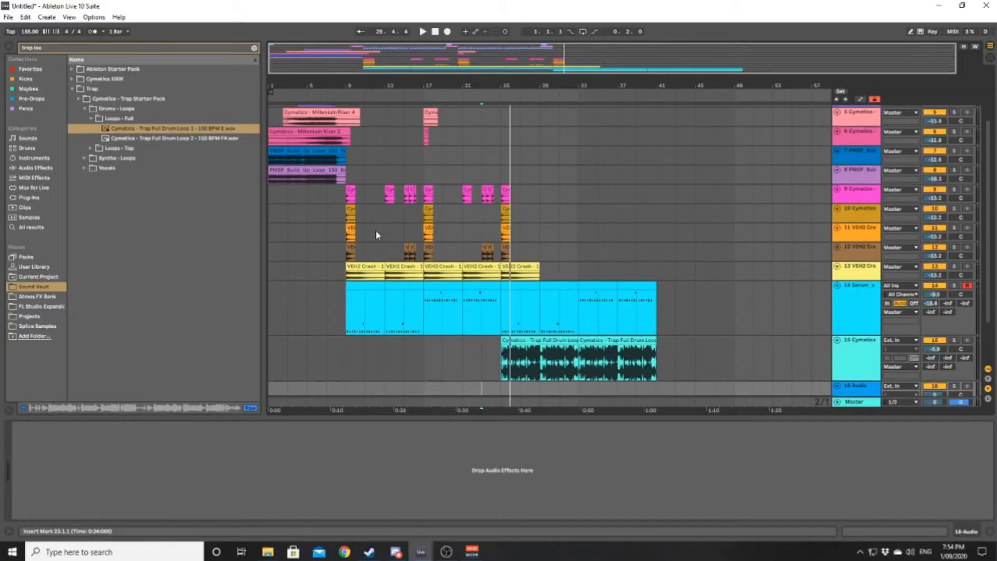
scroll(382, 237, "up", 3)
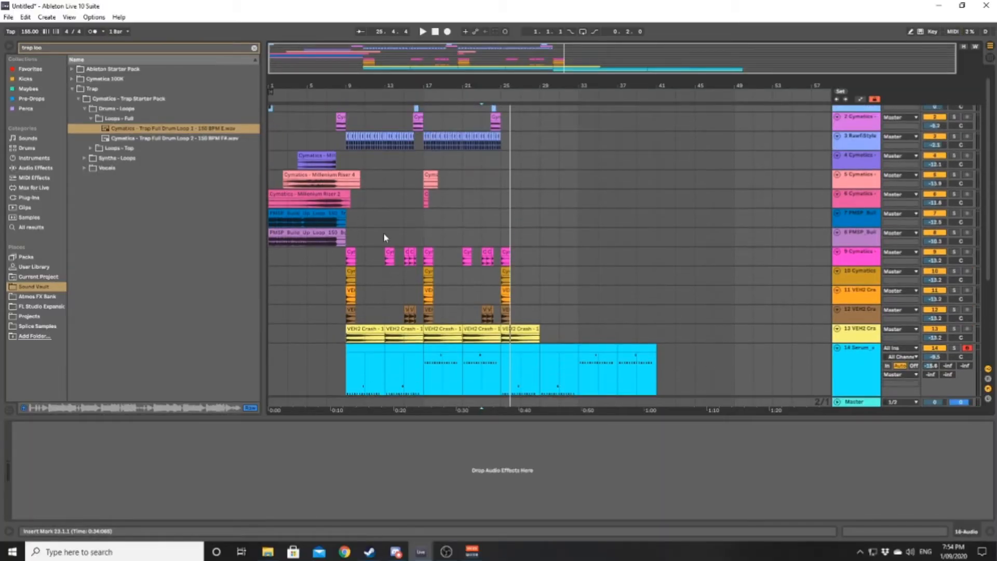
left_click(335, 175)
key("Up")
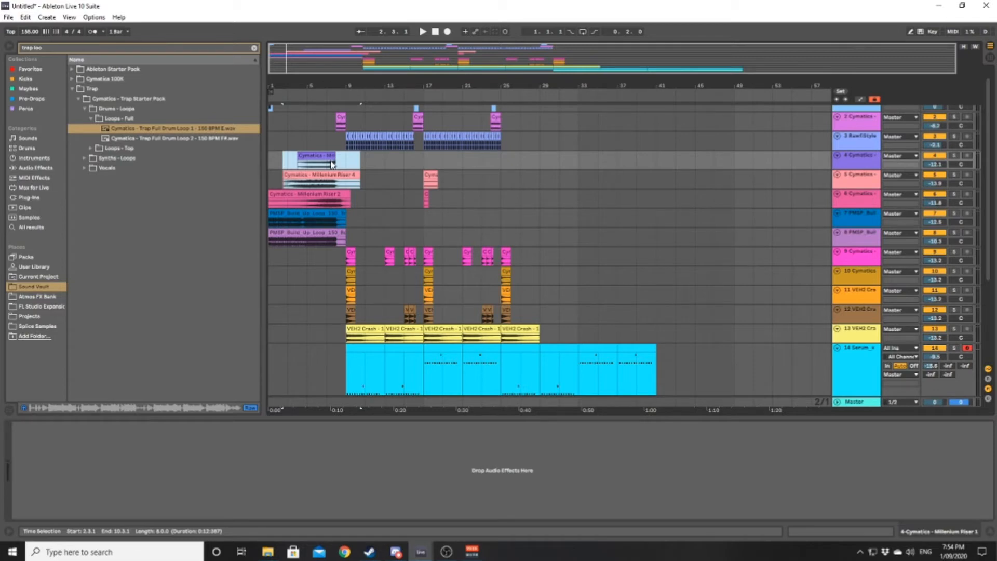
left_click_drag(345, 164, 268, 179)
left_click_drag(317, 155, 472, 156)
- Group the Millenium Riser 1 and Riser 4 tracks and add an Auto Filter to the group
scroll(828, 130, "down", 1)
key("ctrl+g")
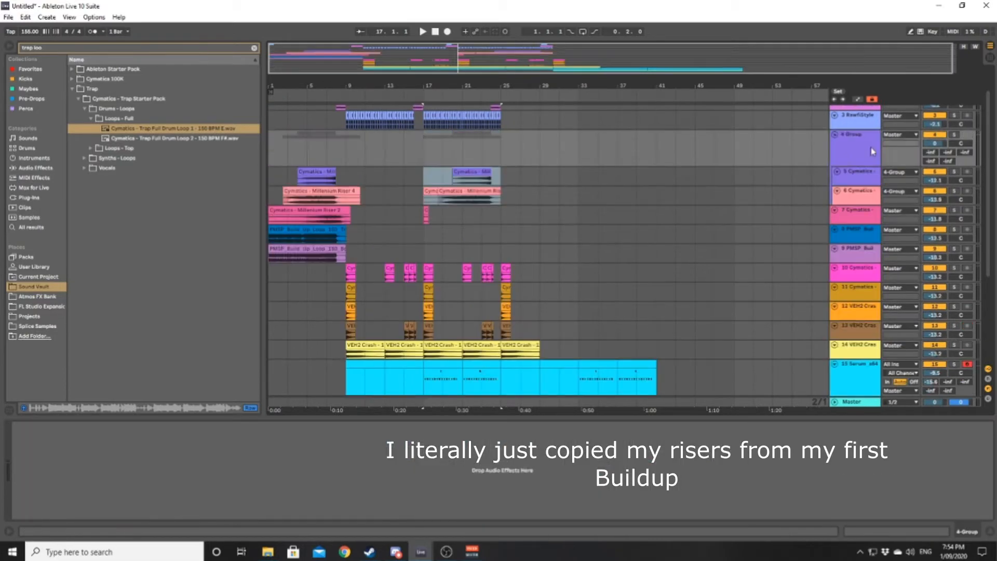
left_click(459, 153)
left_click(35, 168)
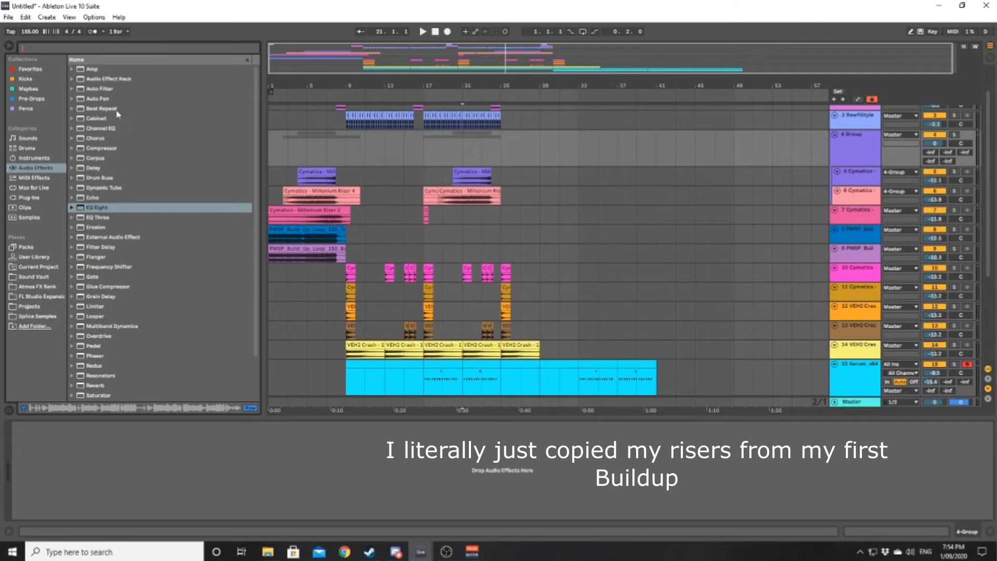
double_click(99, 88)
- Play the copied risers from bars 17 and 21 while lowering the group's Auto Filter frequency to about 1.16 kHz
left_click(444, 150)
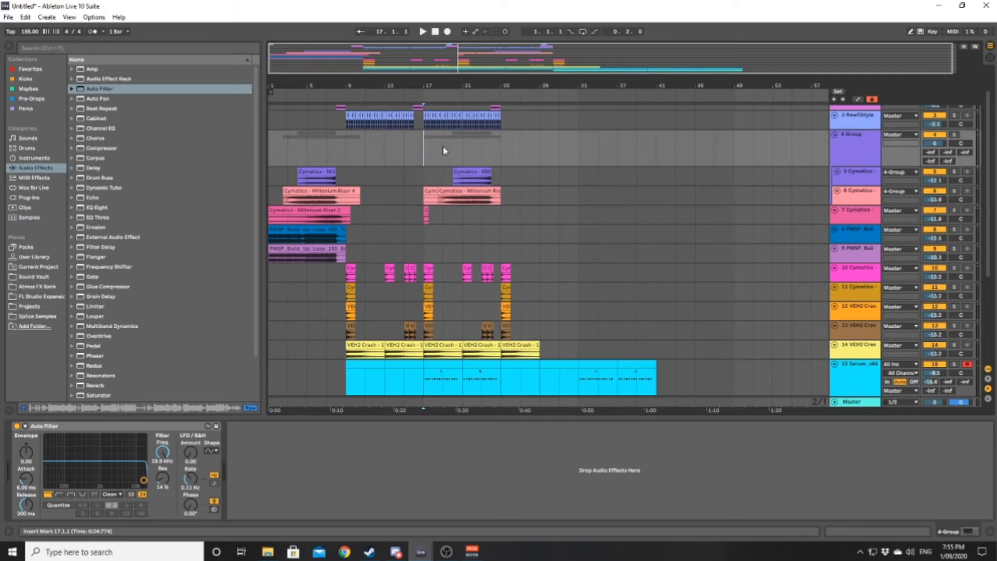
left_click_drag(144, 480, 89, 480)
key("space")
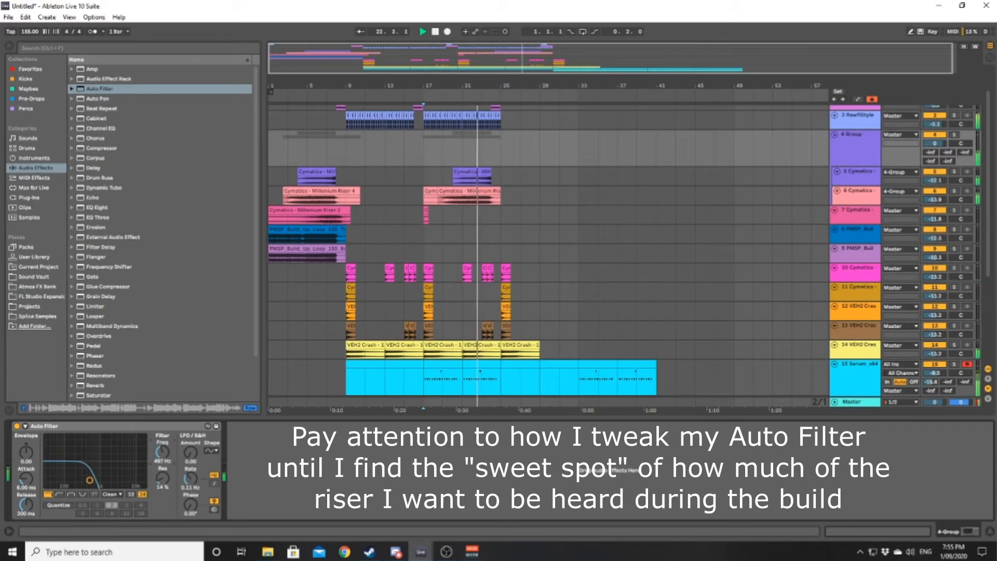
left_click_drag(90, 480, 111, 480)
key("space")
left_click(470, 200)
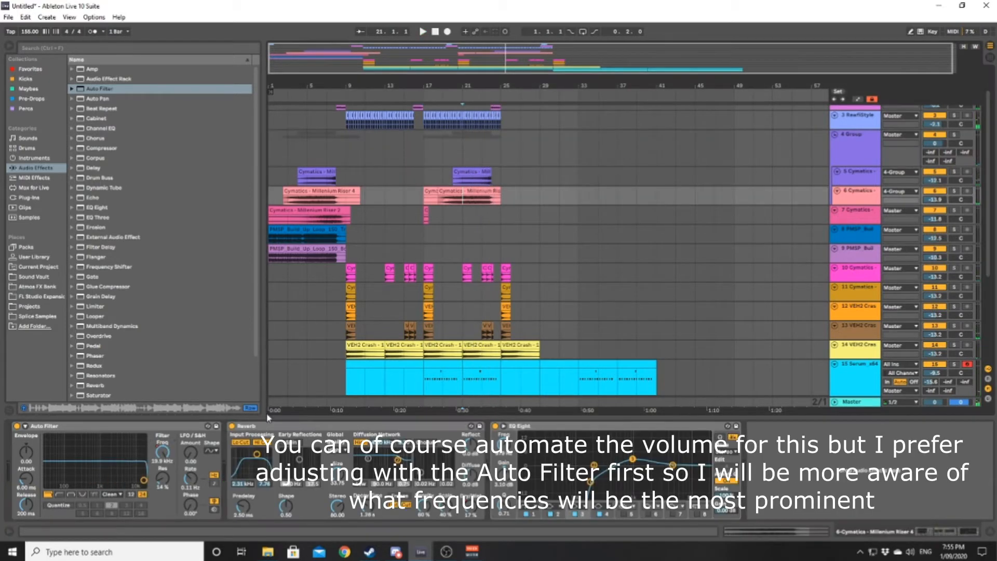
left_click(863, 156)
key("space")
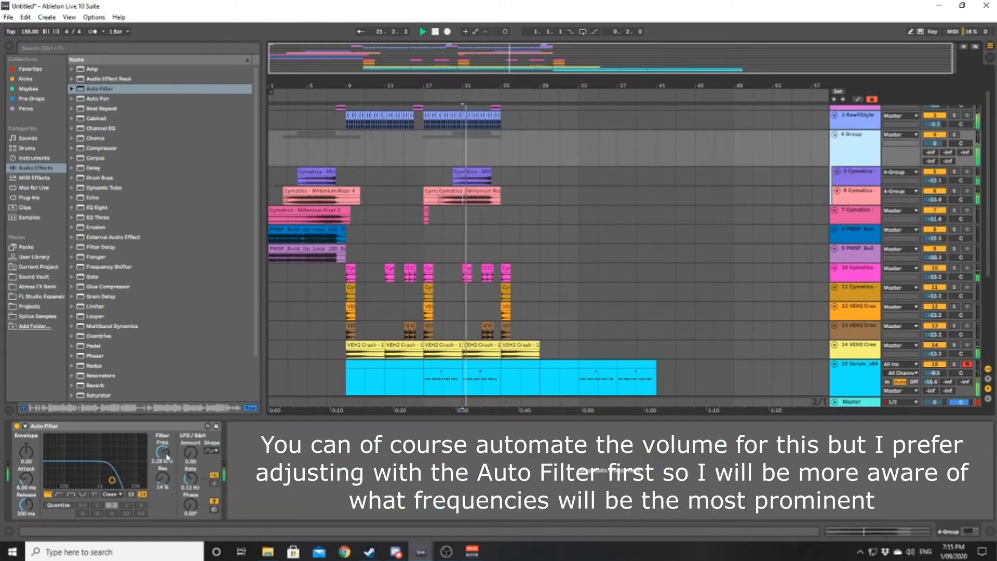
left_click_drag(106, 480, 101, 480)
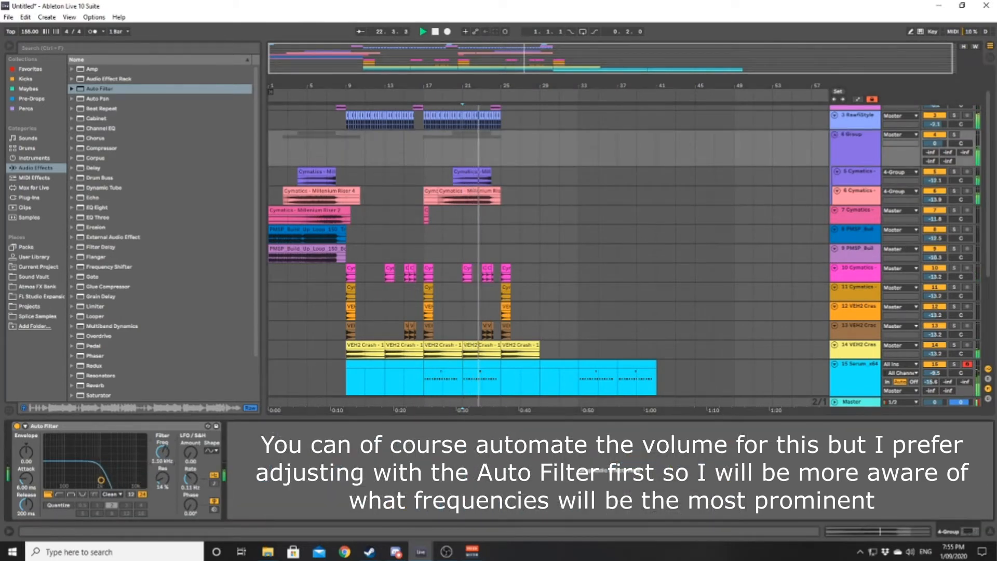
left_click_drag(163, 451, 162, 450)
key("space")
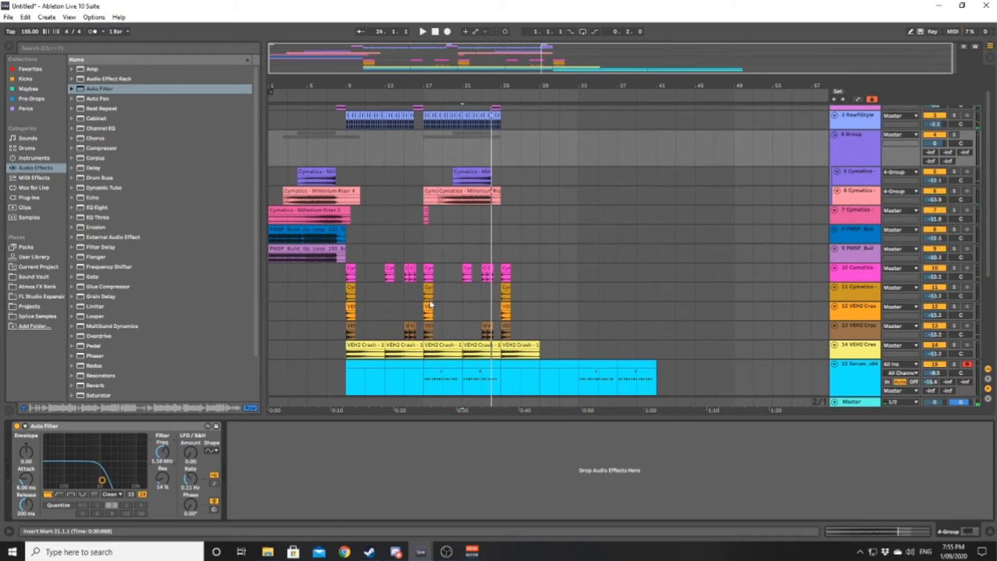
- Automate the riser group's Auto Filter frequency from 19.9 kHz in the first build-up, ramping down between bars 15 and 19 to 1.16 kHz
right_click(166, 455)
left_click(177, 458)
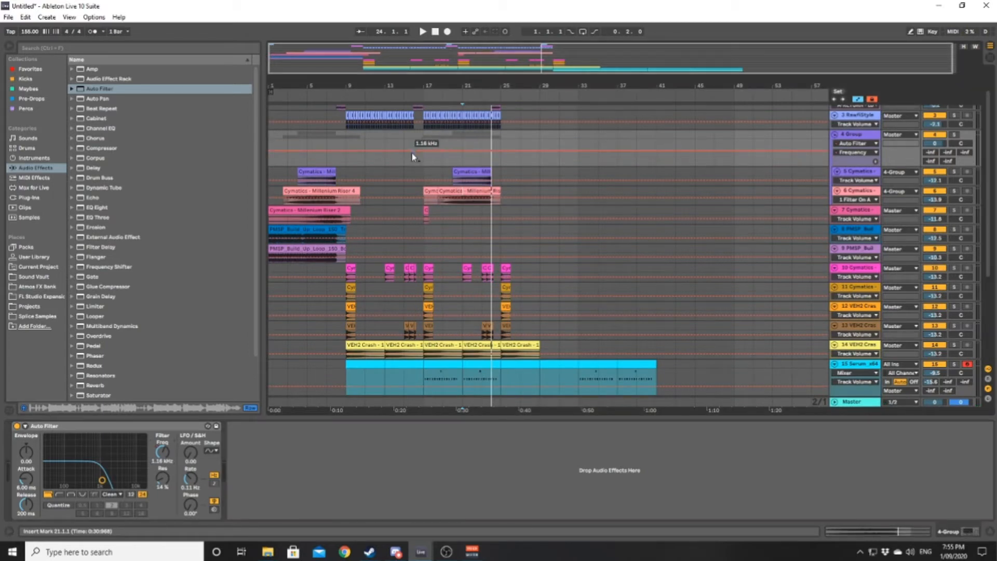
left_click(442, 151)
left_click_drag(405, 151, 404, 140)
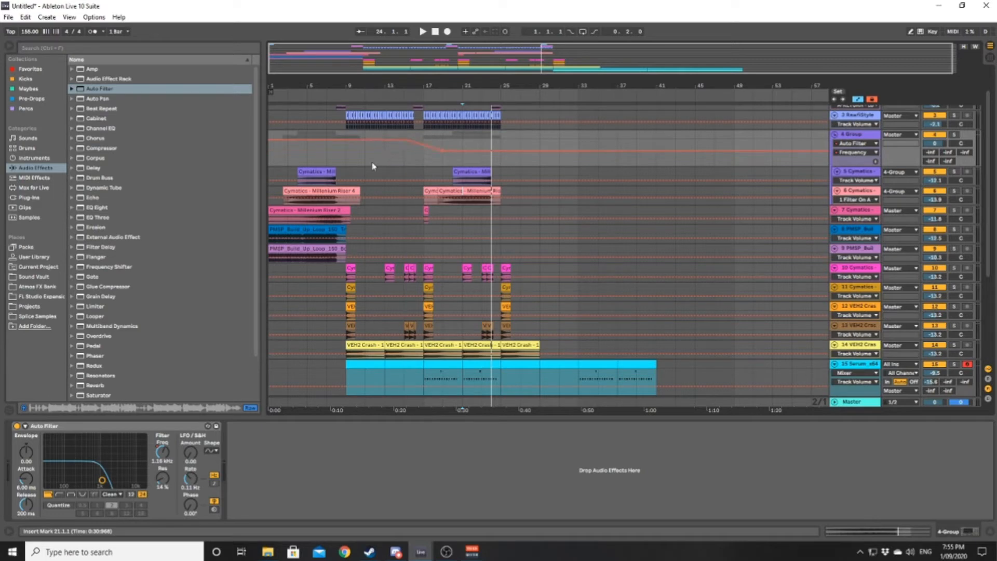
key("a")
- Play the first build-up from bar 5 and the second one from bars 19 and 17 to compare the filtered risers
left_click(308, 154)
key("space")
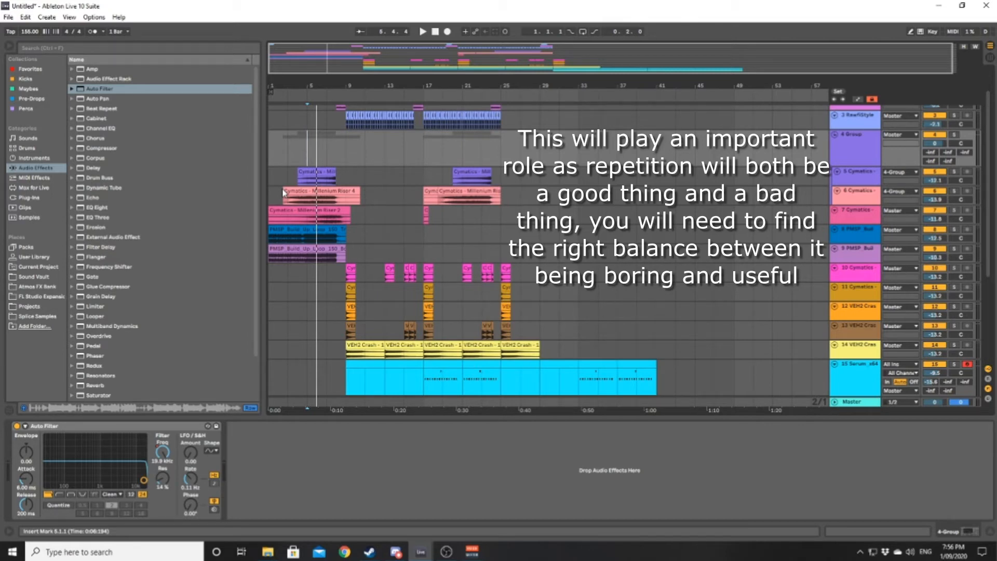
left_click(450, 149)
key("space")
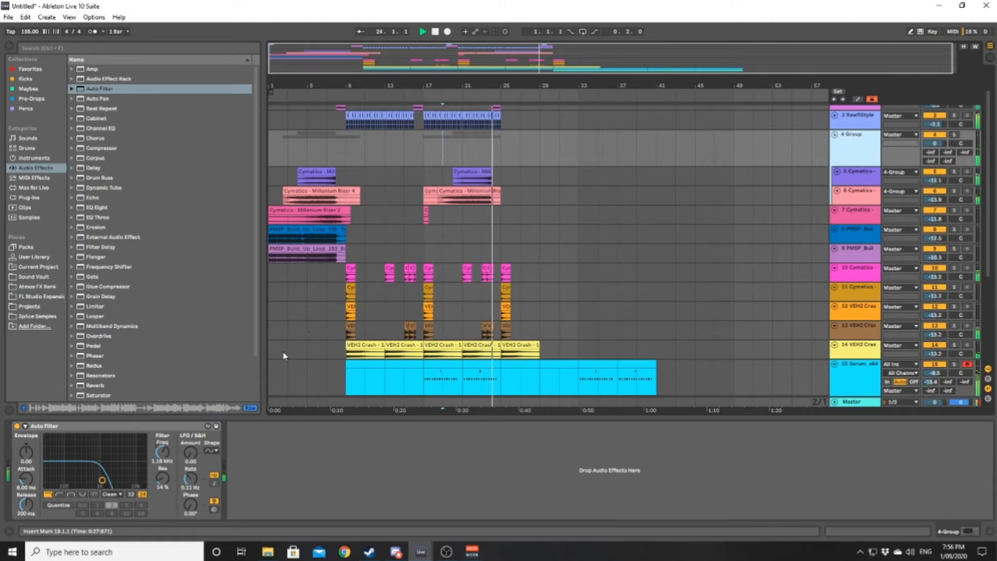
left_click(435, 176)
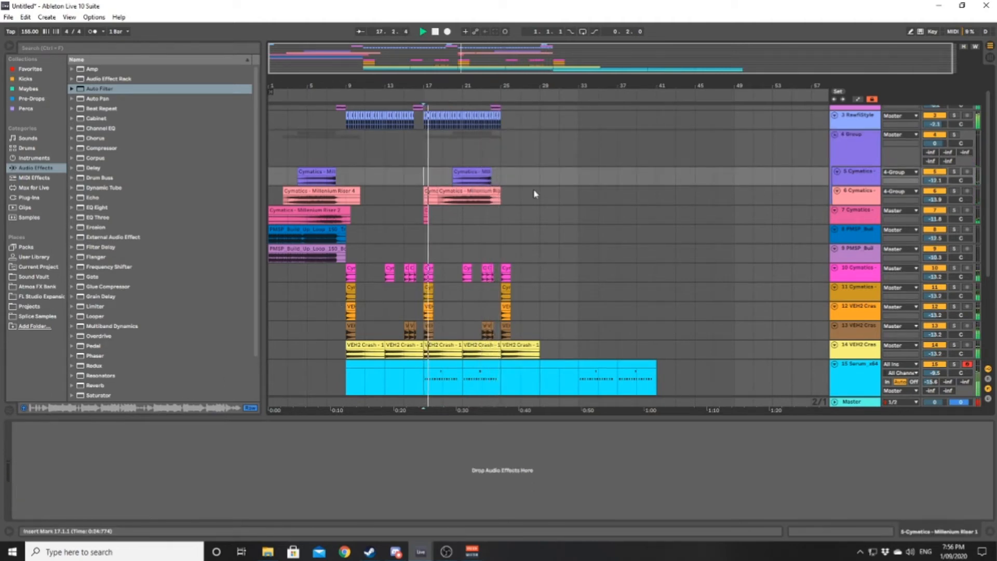
- Lower the riser group's filter frequency automation point at bar 19 to 776 Hz and play from there to check it
left_click(797, 145)
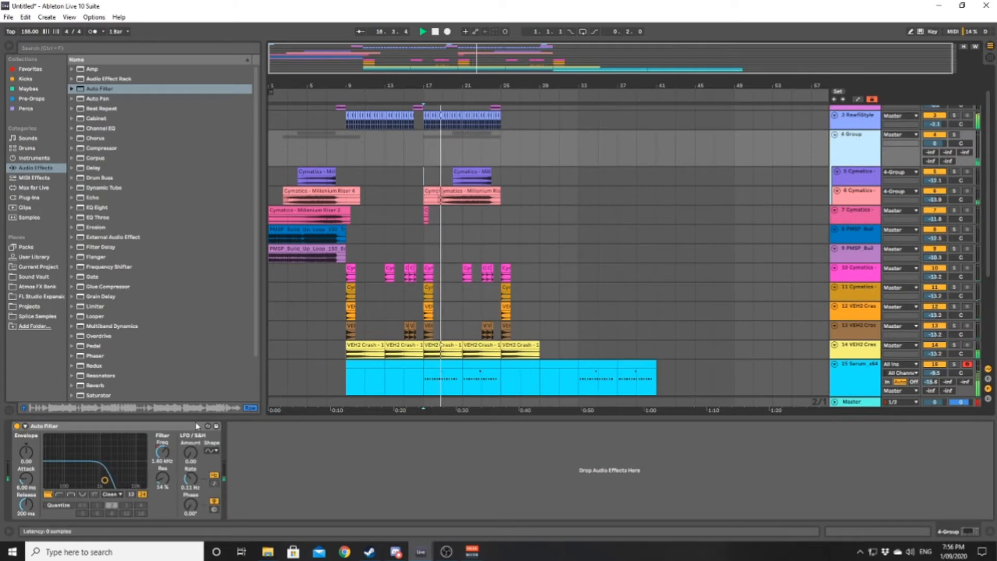
right_click(161, 453)
left_click(174, 460)
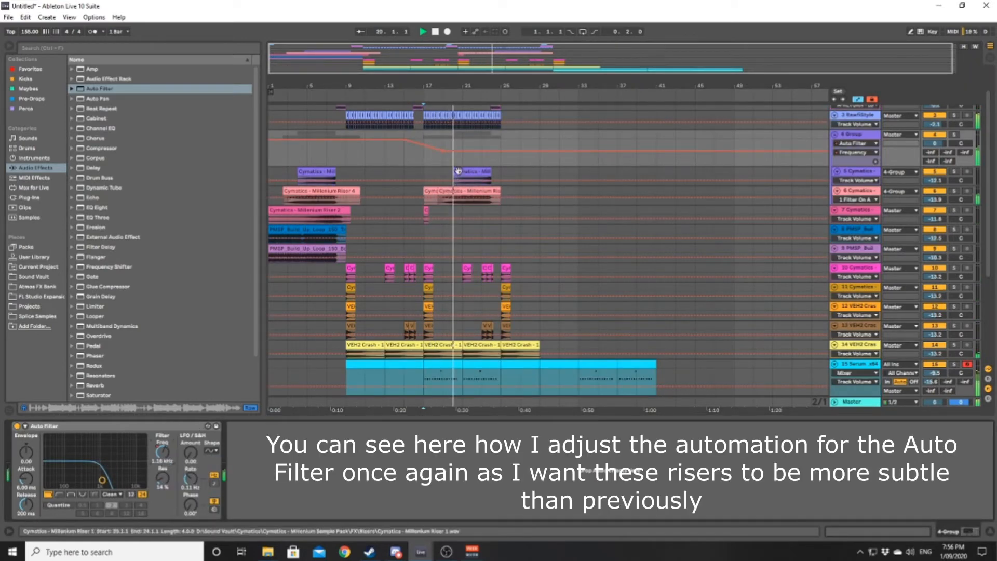
left_click_drag(445, 151, 443, 152)
left_click(442, 152)
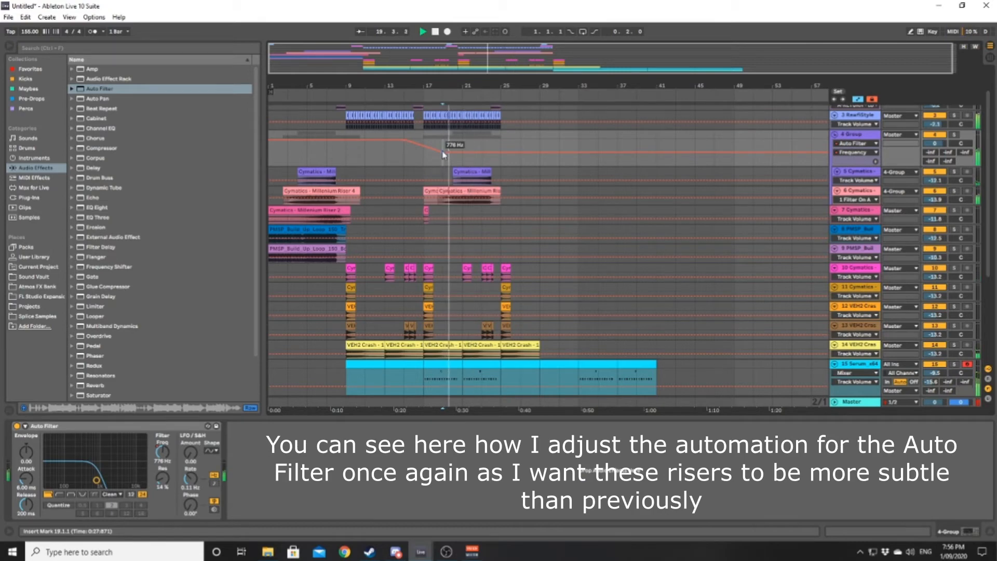
key("a")
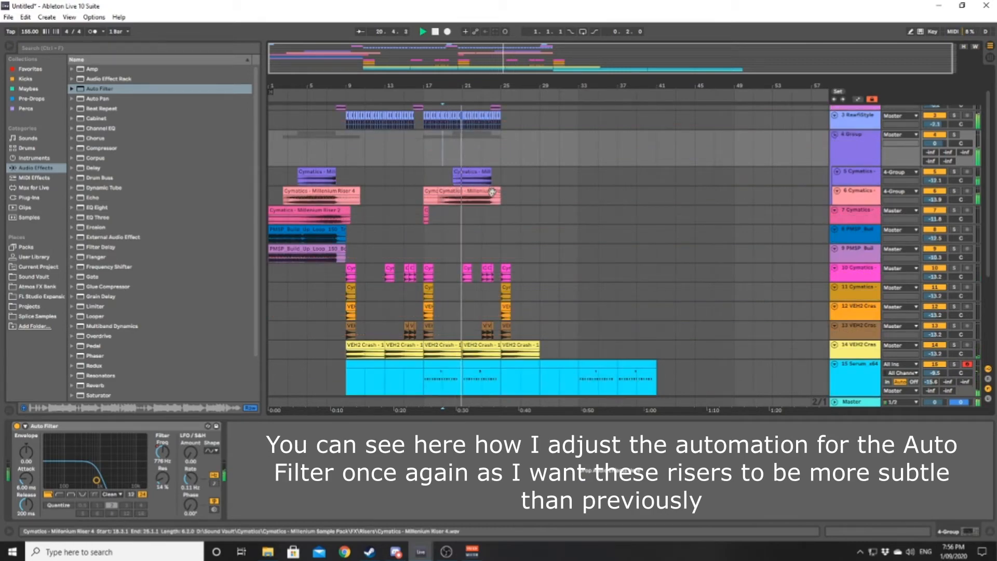
key("space")
- Delete both Trap Full Drum Loop clips from bars 25–41 on track 16
scroll(506, 200, "down", 5)
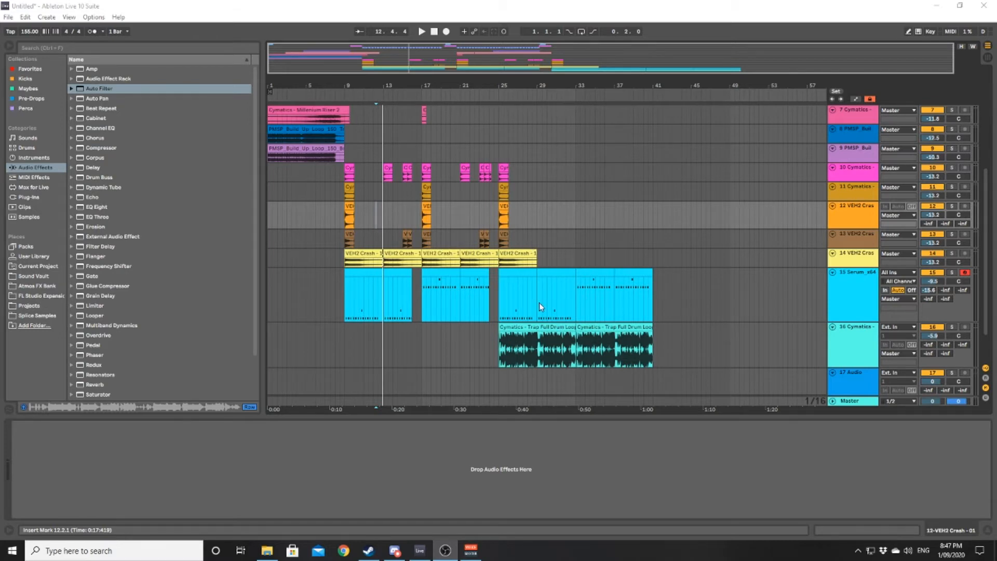
left_click(482, 327)
scroll(481, 327, "up", 2)
scroll(481, 328, "down", 4)
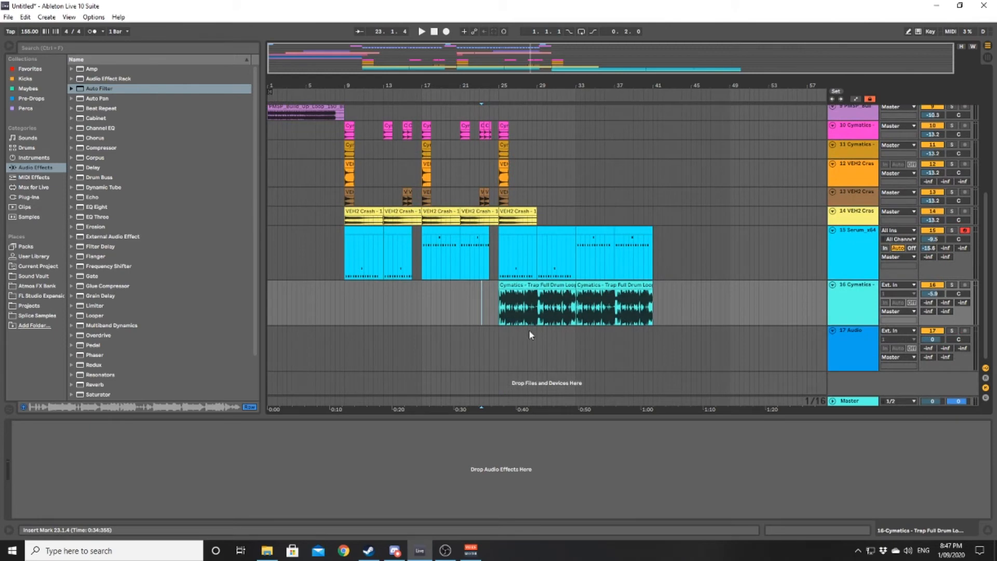
scroll(592, 260, "up", 2)
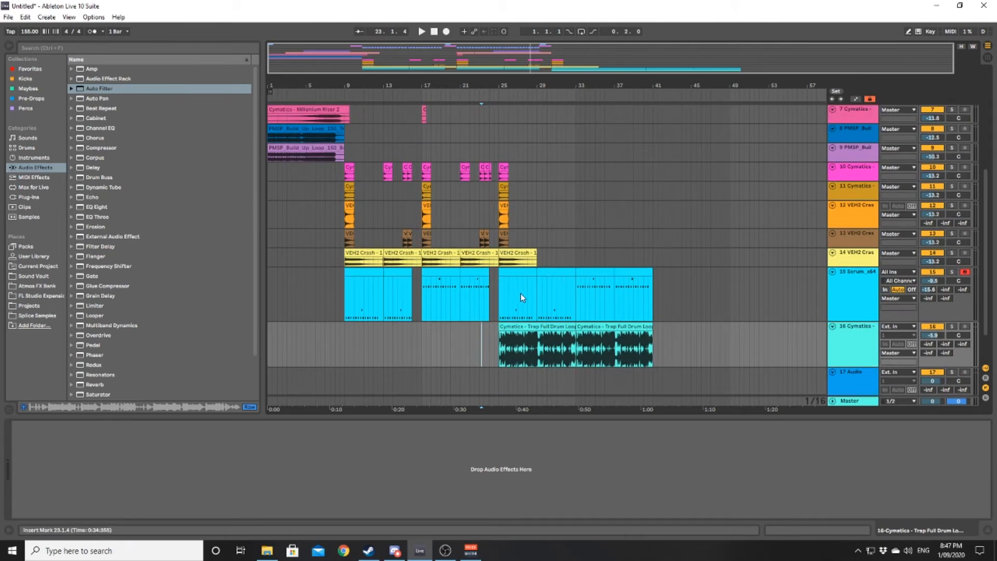
left_click(551, 322)
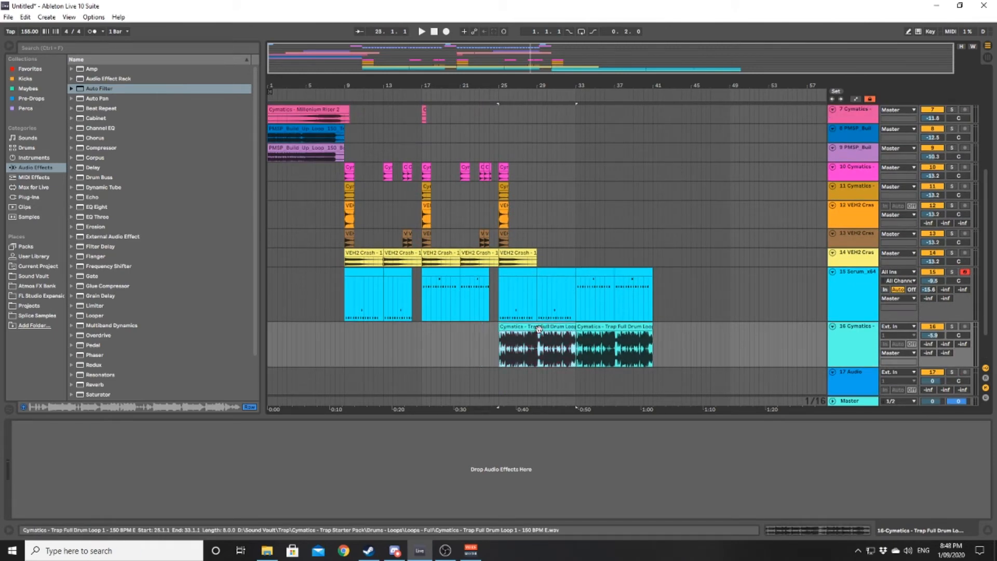
key("Delete")
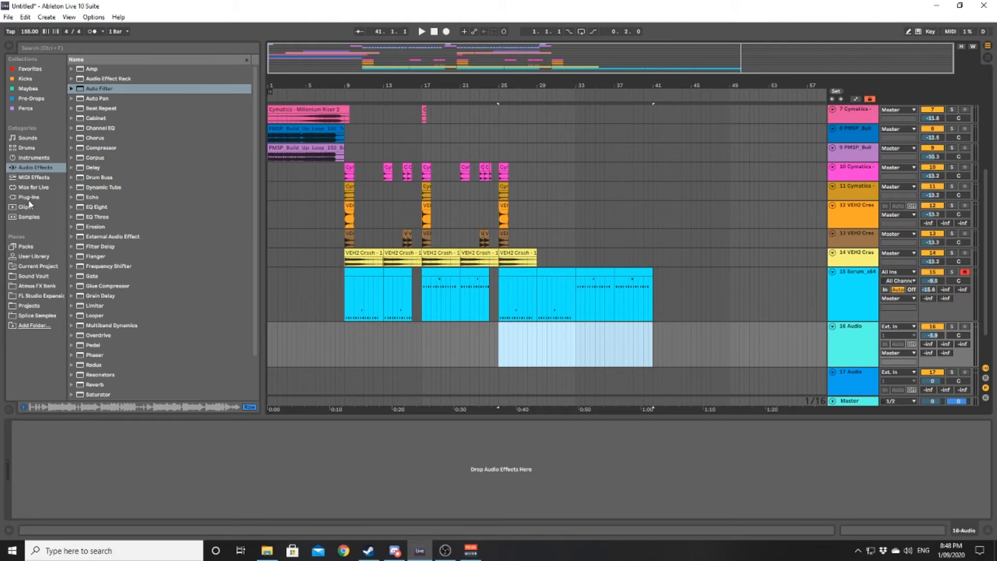
- Search the Sound Vault for "dubstep" and open the Loops - Full folder in Cymatics - Dubstep Starter Pack's drum loops
left_click(42, 277)
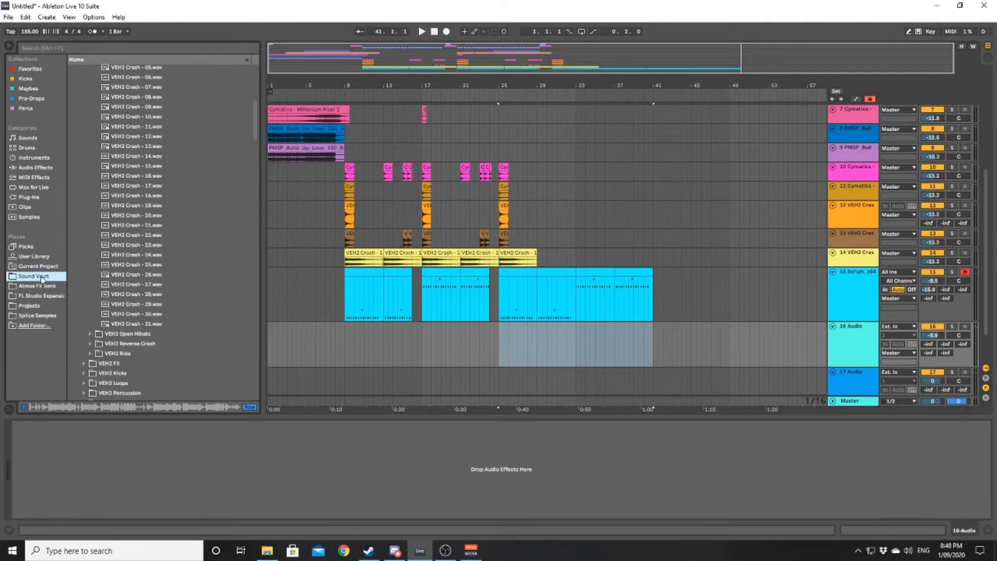
left_click(96, 50)
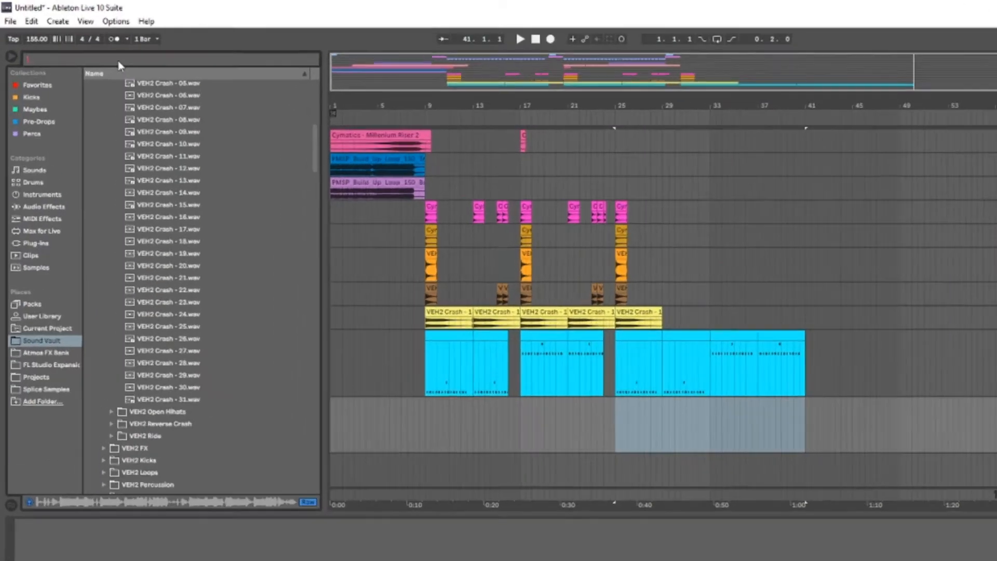
type("dubste")
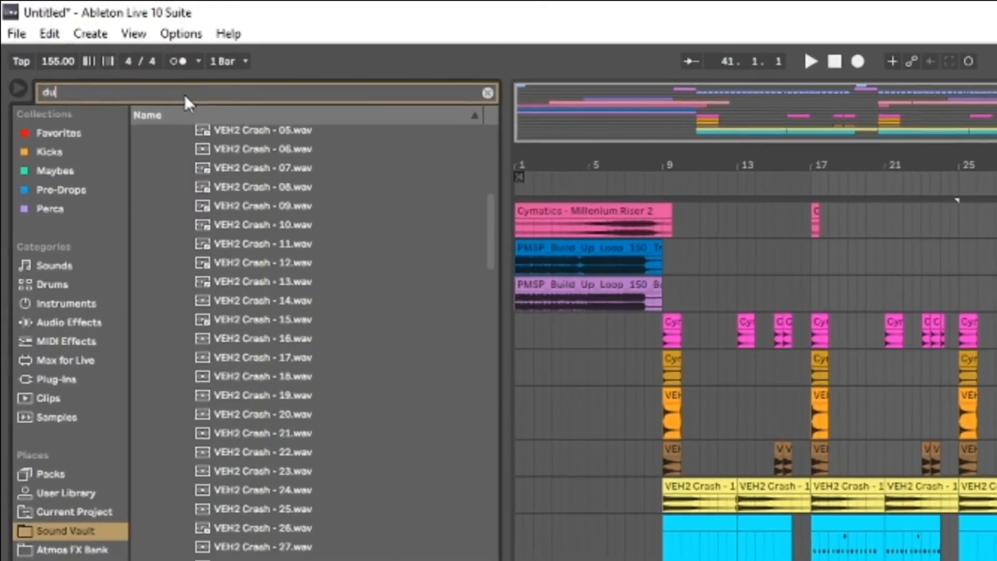
type("p")
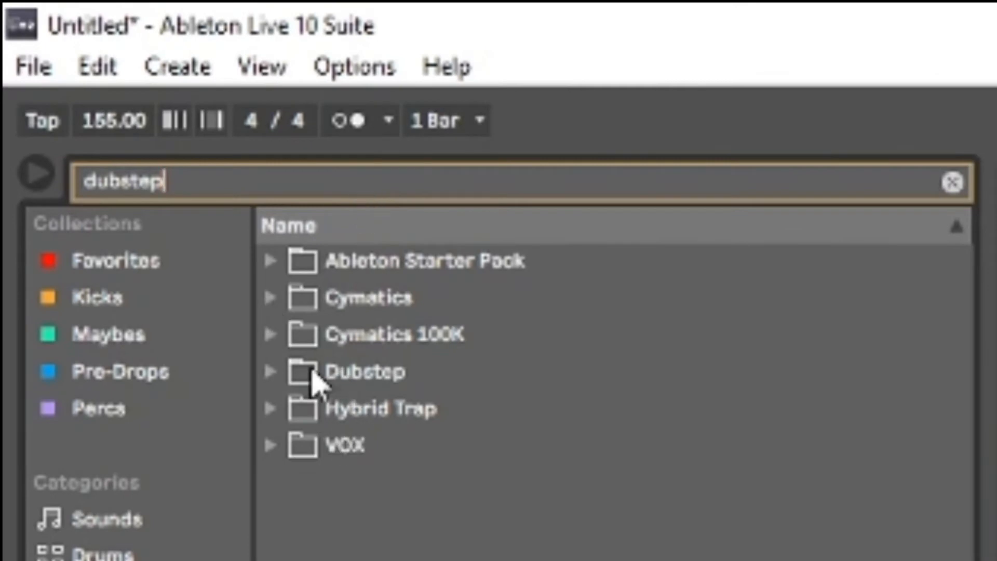
double_click(313, 373)
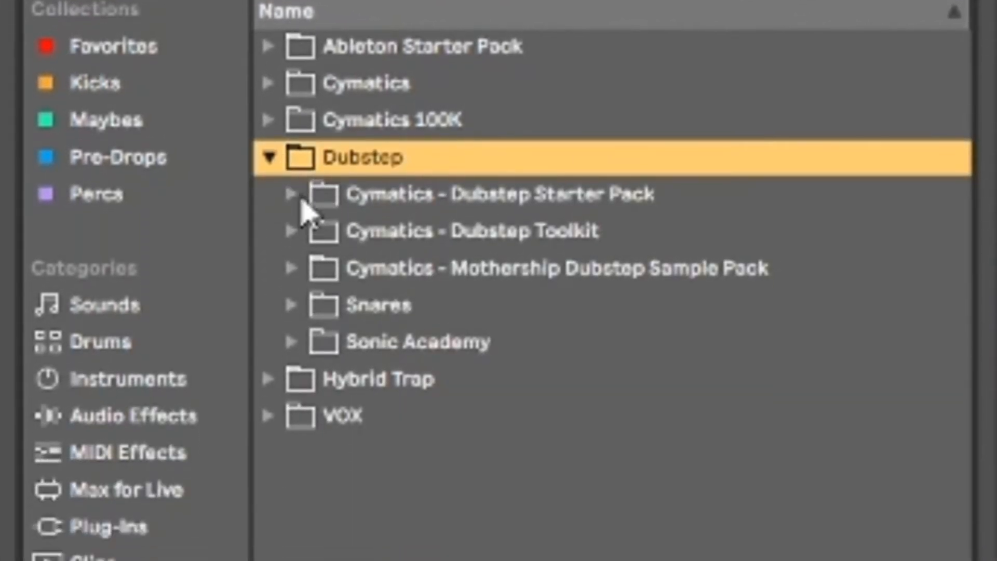
double_click(303, 203)
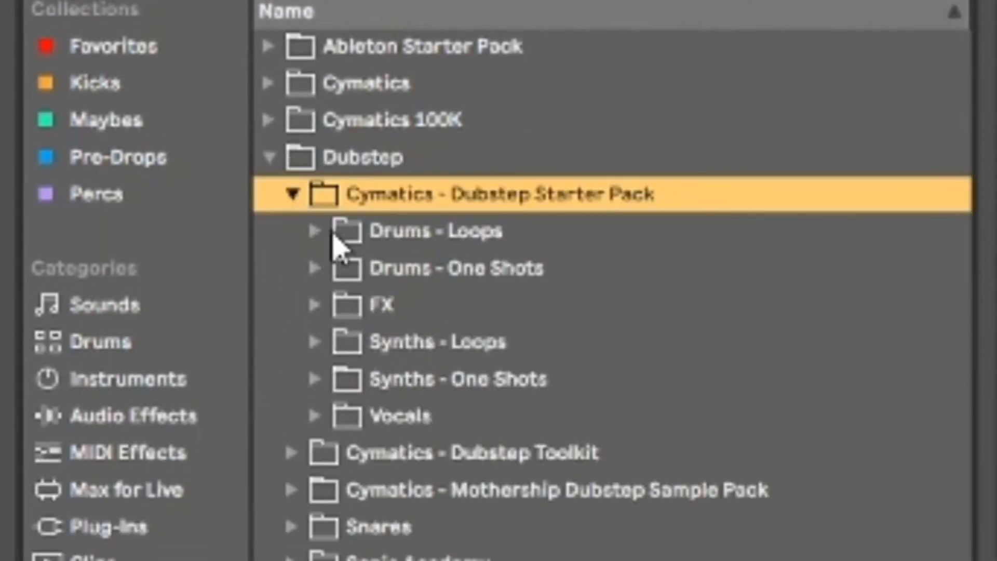
double_click(333, 235)
double_click(352, 312)
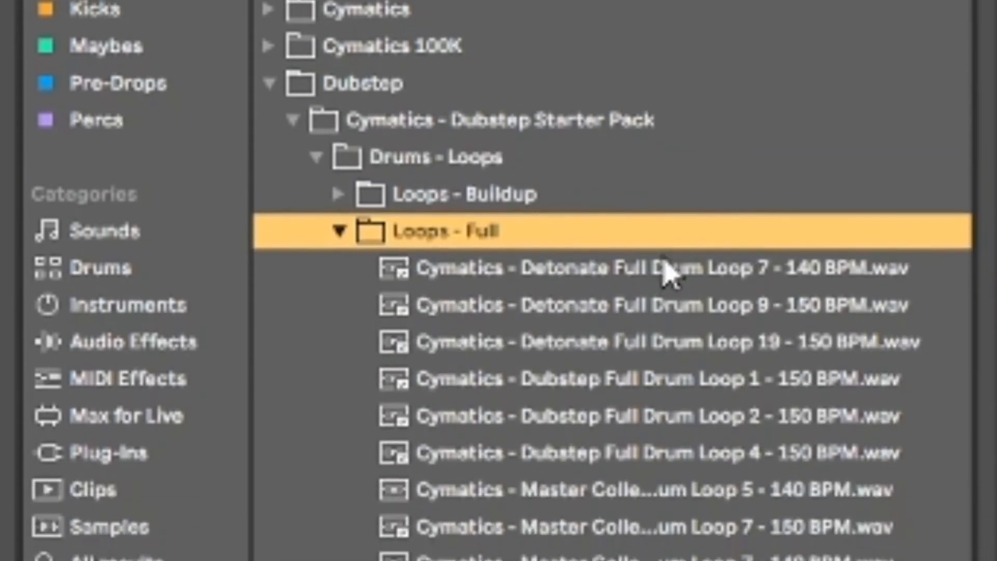
- Audition Detonate Full Drum Loops 7 and 9, and place Loop 9 (150 BPM) at bar 25 on track 16
left_click(667, 337)
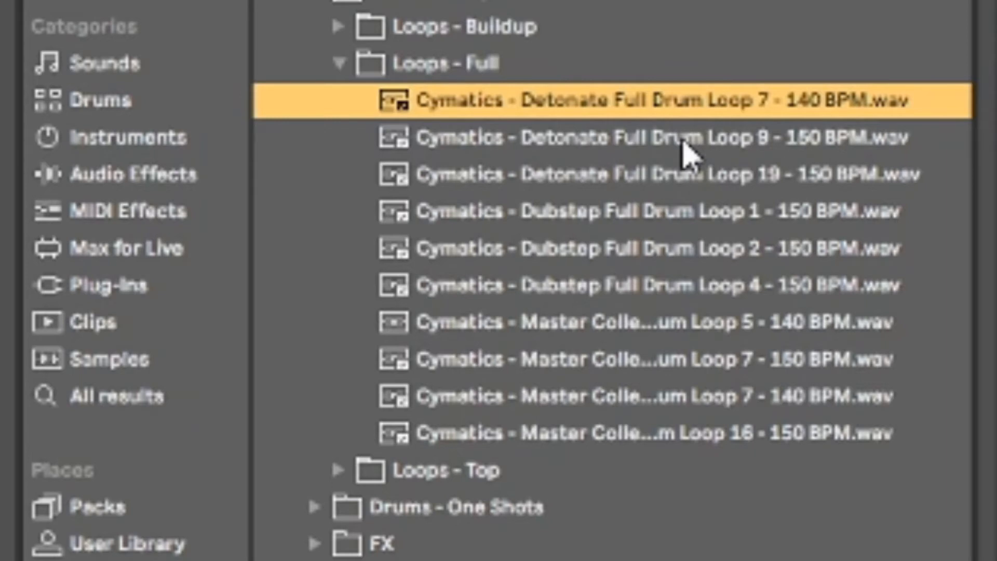
left_click(683, 143)
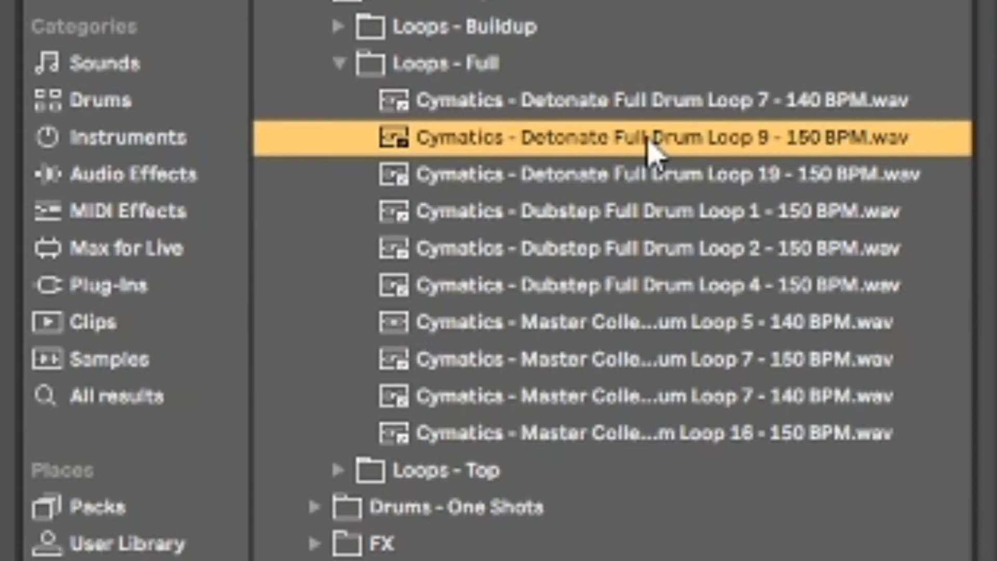
left_click_drag(647, 139, 995, 145)
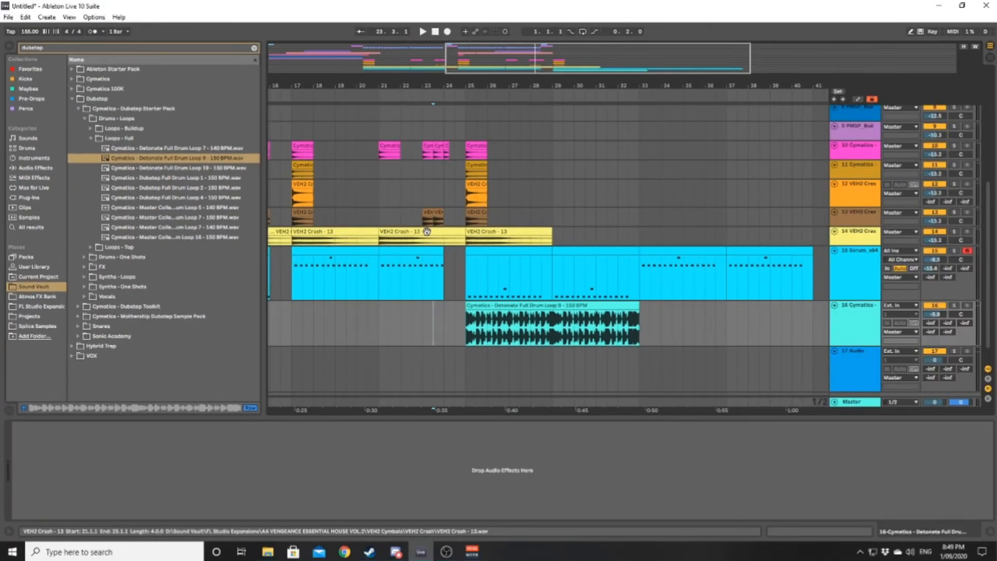
- Play the arrangement from bar 22 into the Detonate drum loop at bar 25
left_click(401, 312)
key("space")
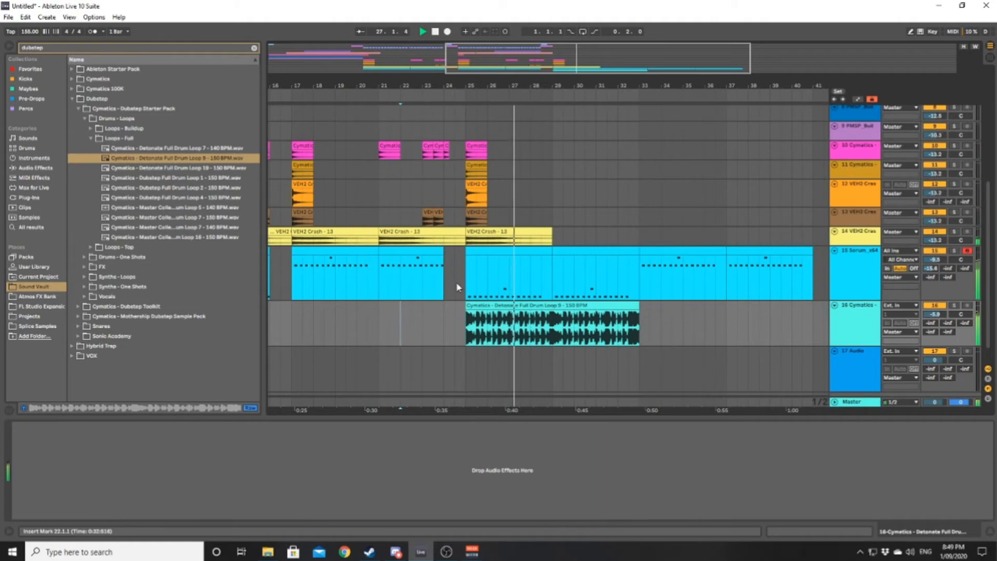
scroll(474, 289, "down", 3)
scroll(474, 289, "down", 1)
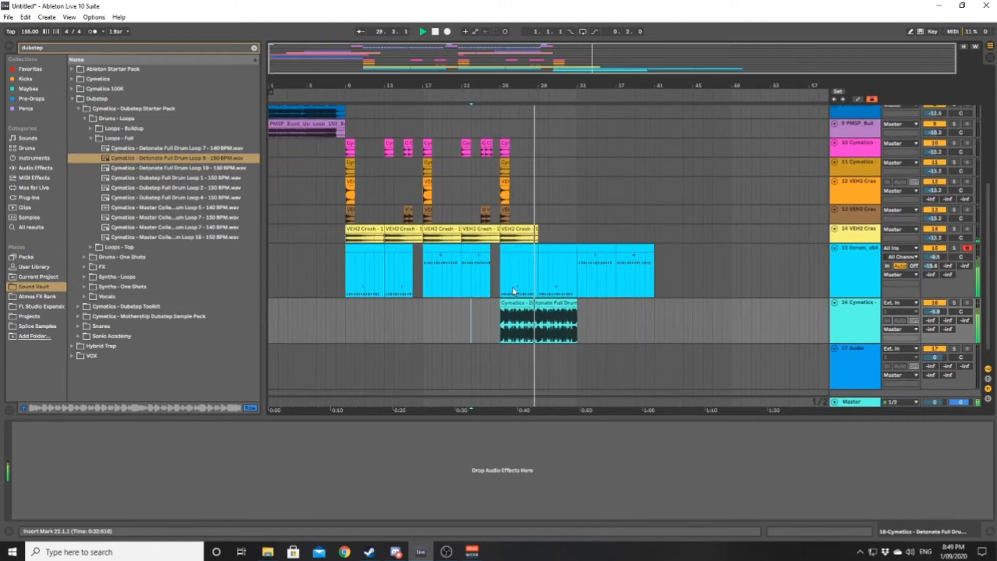
- Open the Serum clip at bar 25 for note editing and move the F3 note at 1.2.3 to 1.3.1
key("space")
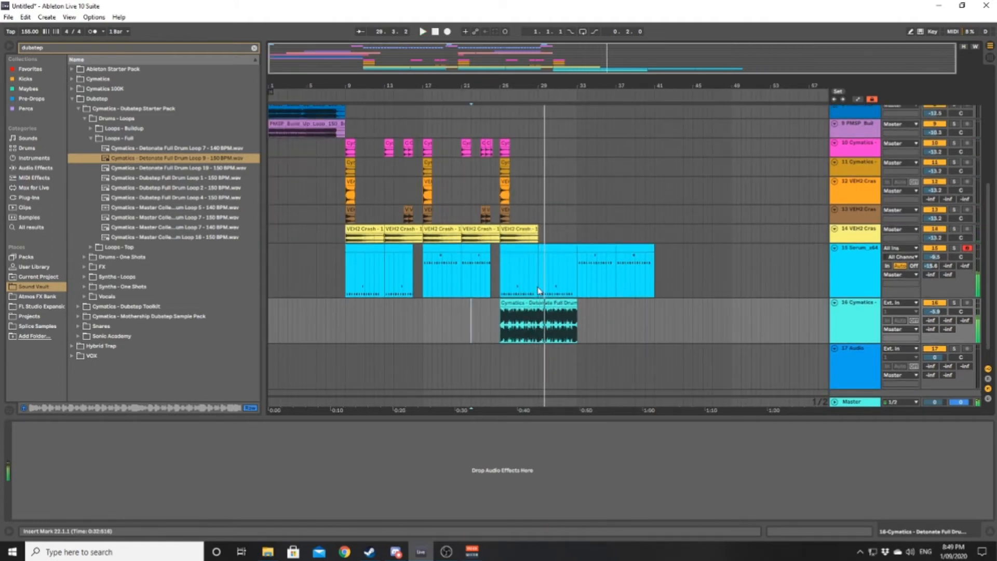
scroll(512, 285, "up", 3)
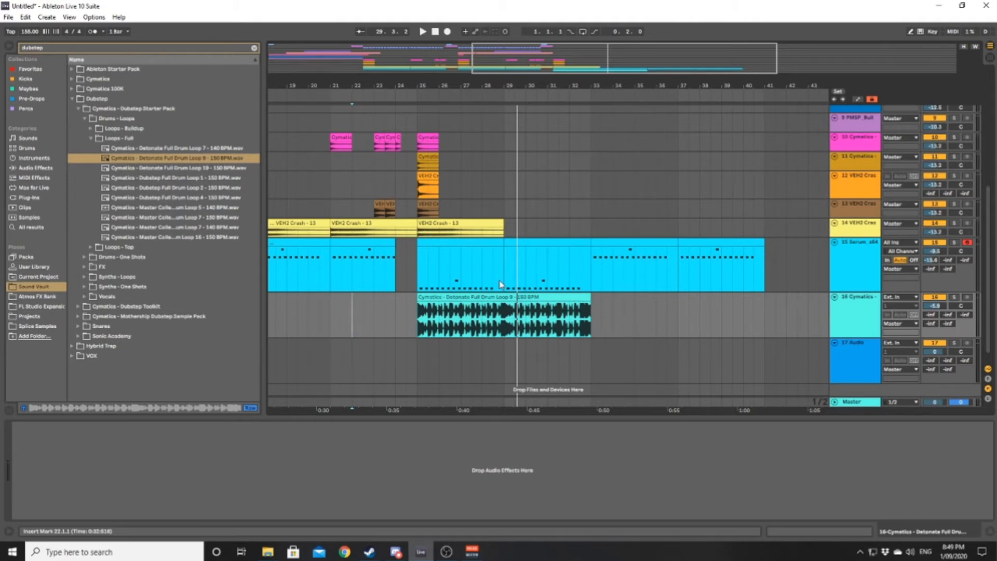
left_click(468, 244)
double_click(469, 243)
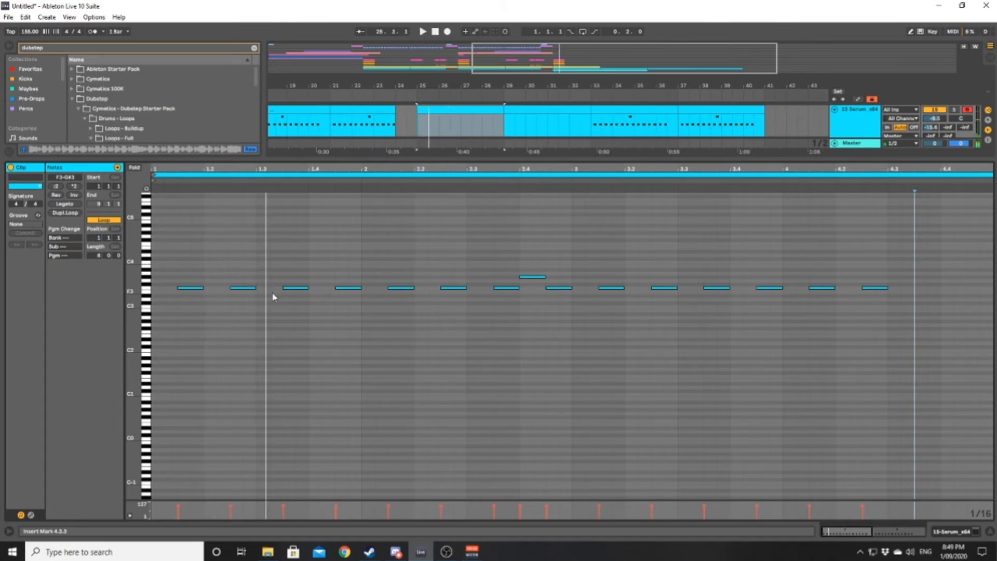
left_click(241, 299)
left_click(244, 287)
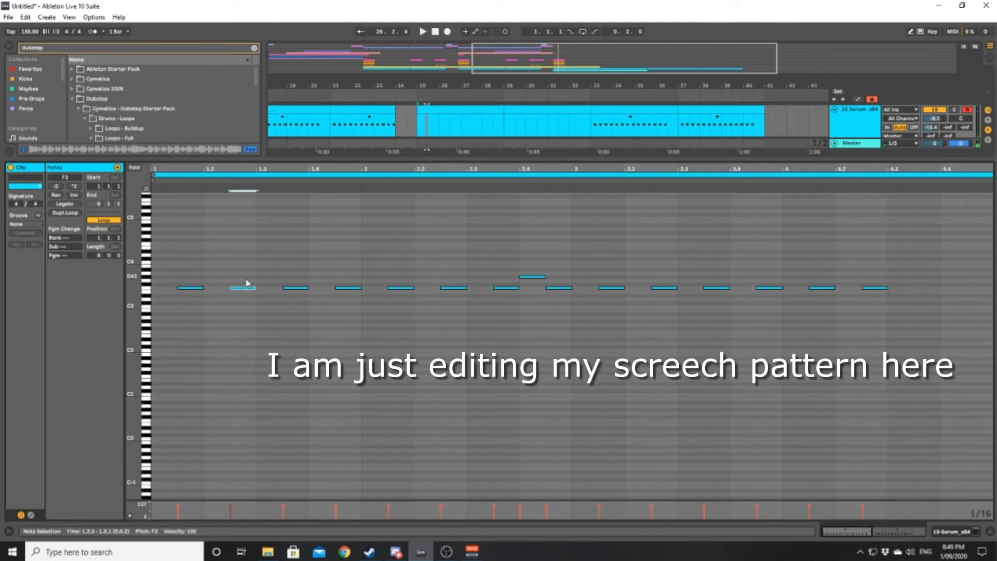
left_click_drag(250, 288, 276, 291)
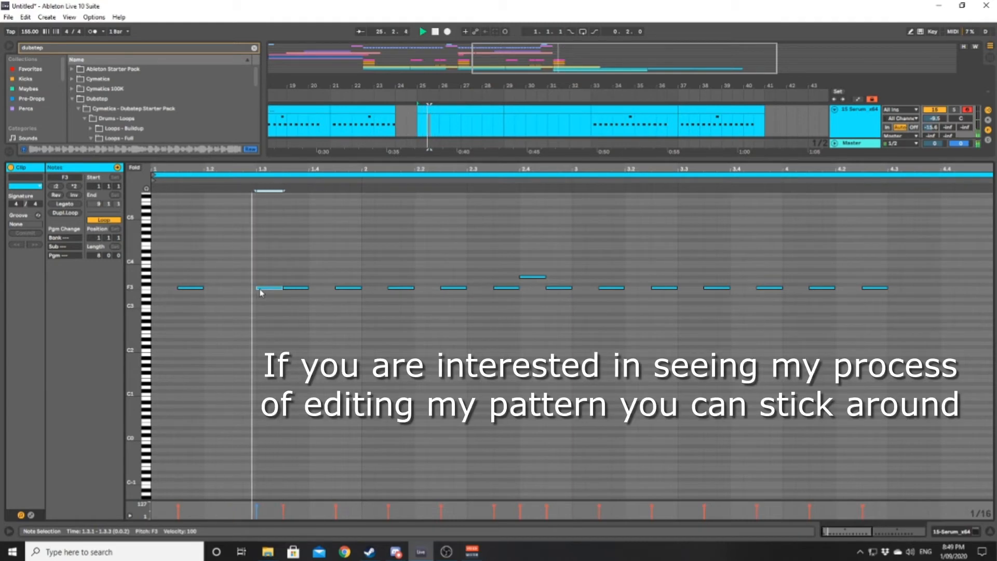
- Replace the F3 note at 1.3.3 with short F3 notes at 1.3.4 and 1.4.2, and shift the following note to 1.4.4
double_click(300, 287)
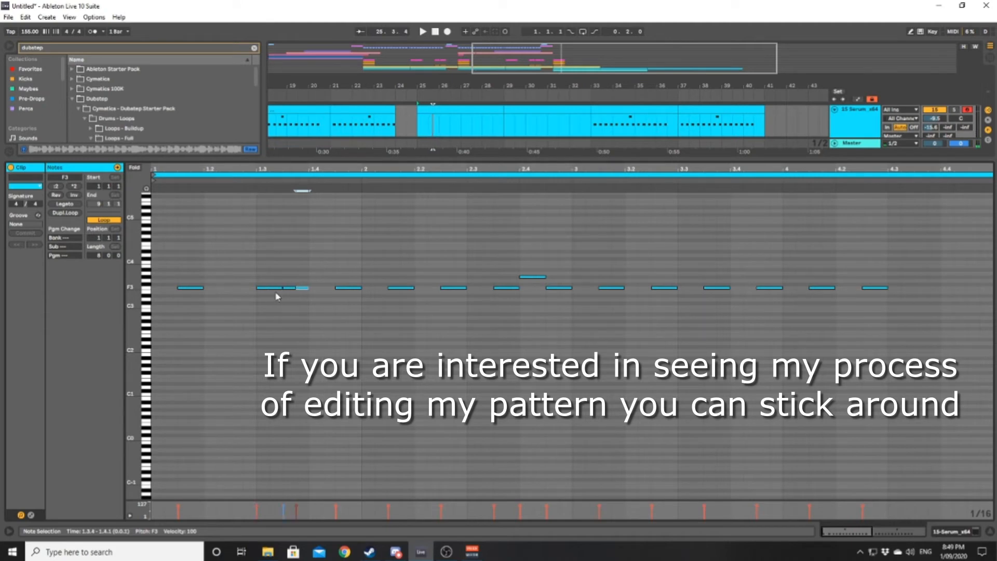
key("space")
mouse_move(291, 307)
left_mouse_down()
mouse_move(306, 287)
mouse_move(361, 290)
left_mouse_up()
left_click(313, 298)
left_click(318, 289)
key("space")
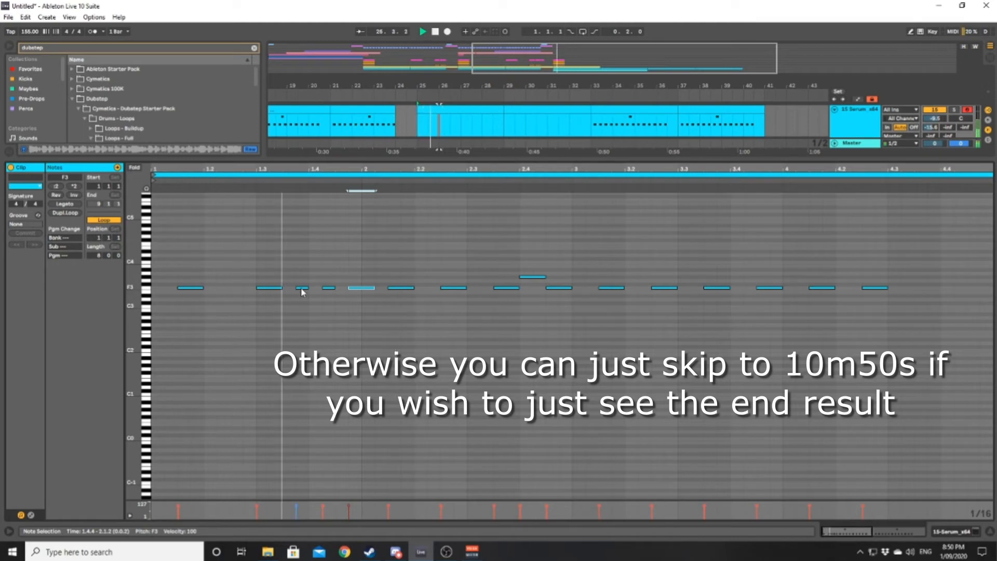
- Rearrange the notes around beat 1.4 into a D#3 note at 1.4.1 and an F3 note at 1.4.3
left_click_drag(304, 291, 330, 292)
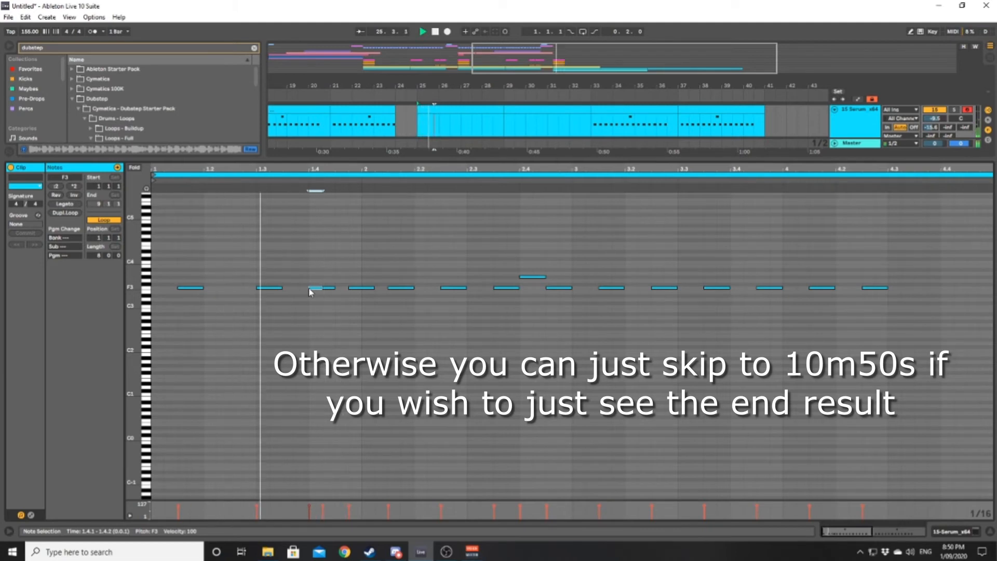
left_click_drag(321, 288, 339, 289)
key("space")
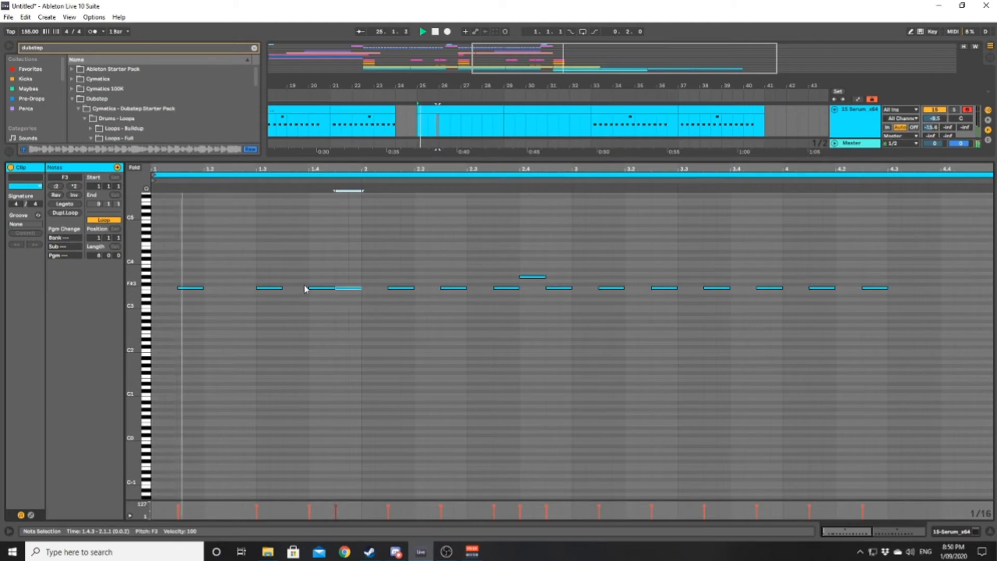
left_click_drag(313, 290, 316, 296)
key("space")
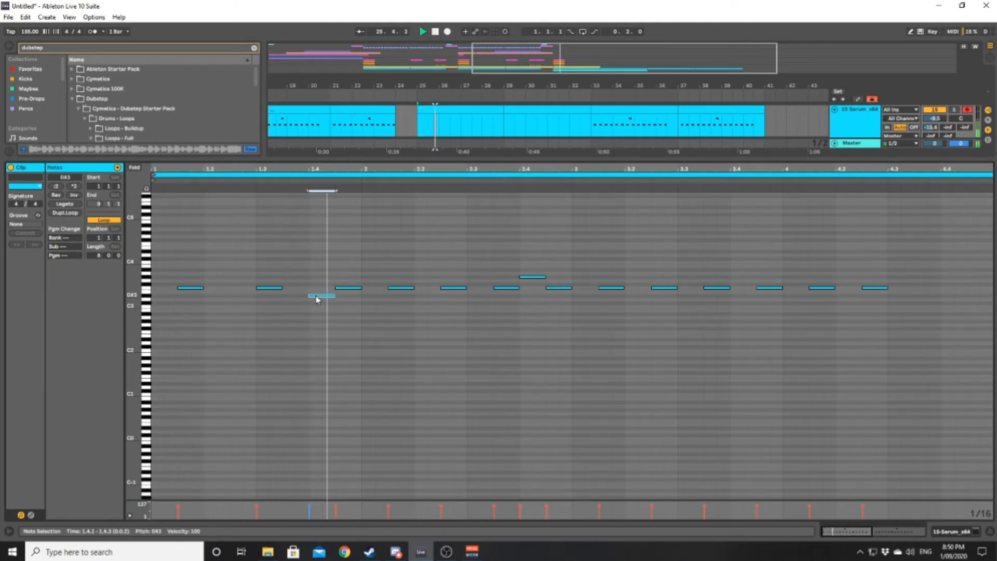
key("space")
- Replace the two notes at 2.4.1 and 2.4.3 with one G#3 note spanning the whole beat 2.4
left_click_drag(537, 293, 562, 267)
key("Delete")
left_click(532, 280)
double_click(530, 277)
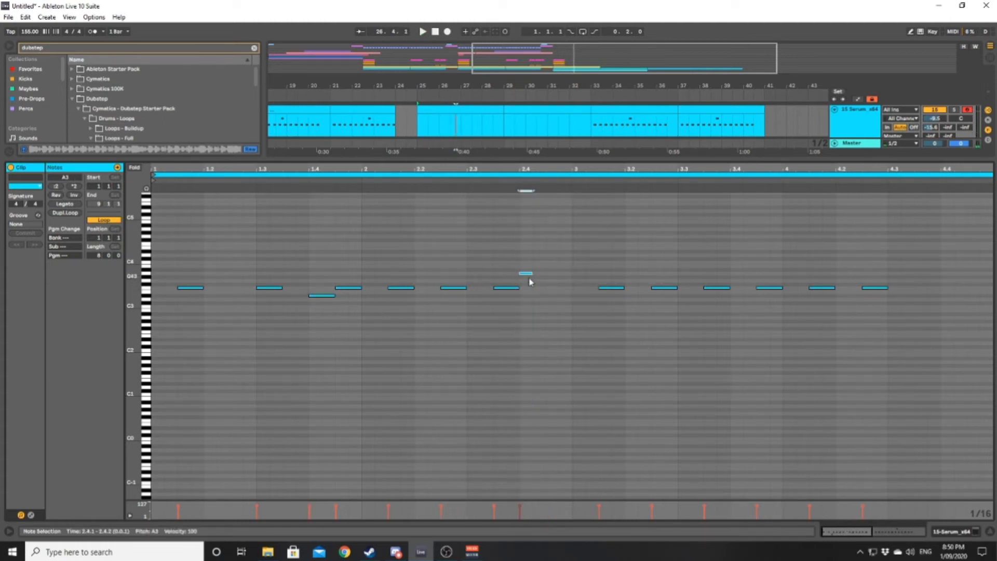
left_click_drag(531, 276, 571, 277)
left_click(470, 280)
key("space")
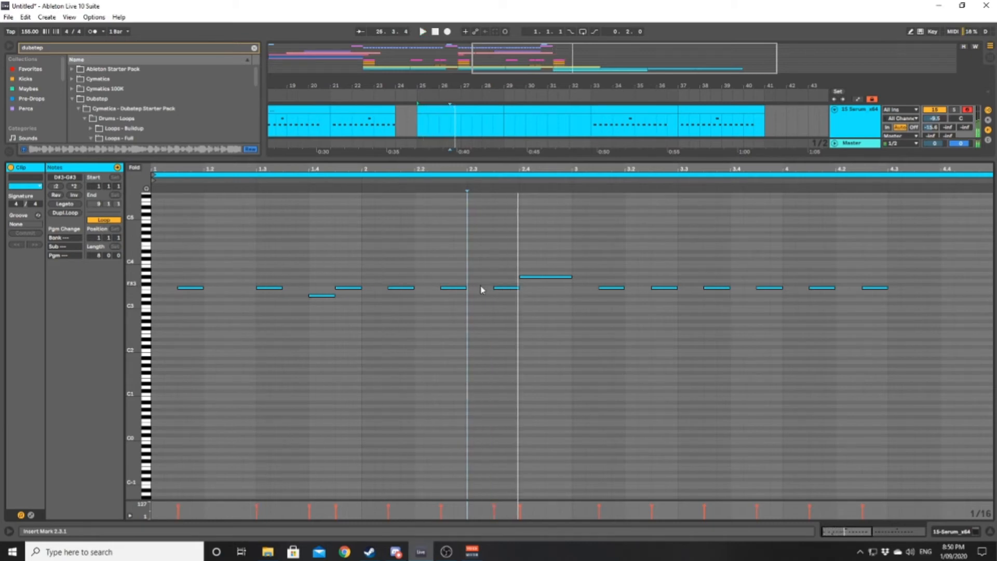
- Remove the F3 note at 2.2.3 from the pattern and move the note at 1.3.1 to 1.3.3
left_click_drag(456, 289, 483, 289)
key("space")
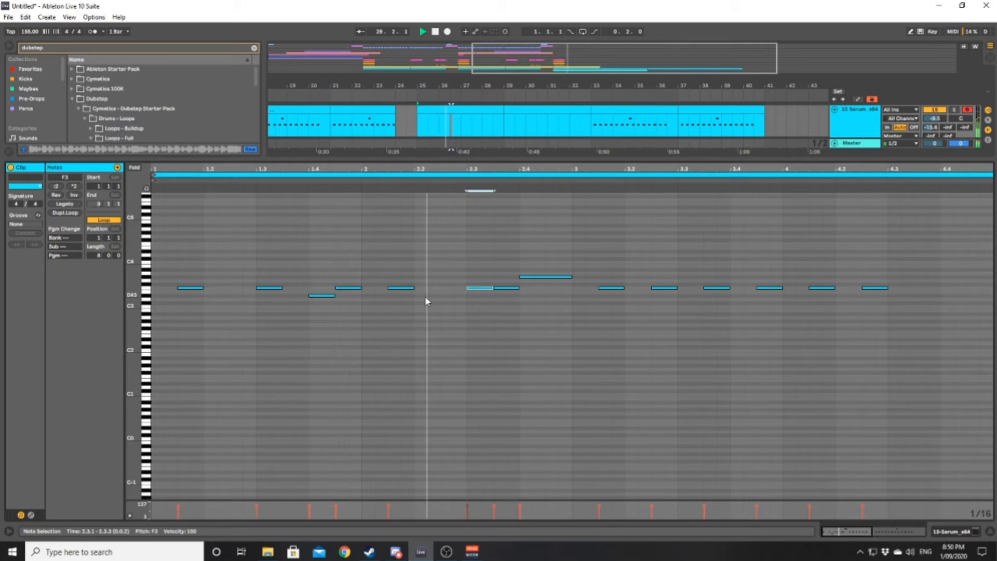
double_click(481, 289)
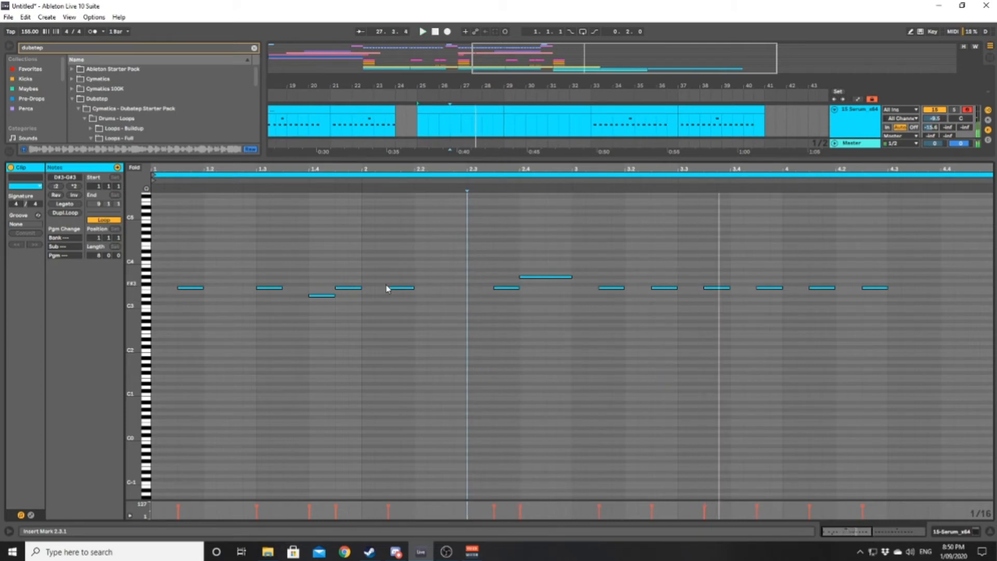
left_click_drag(276, 287, 305, 291)
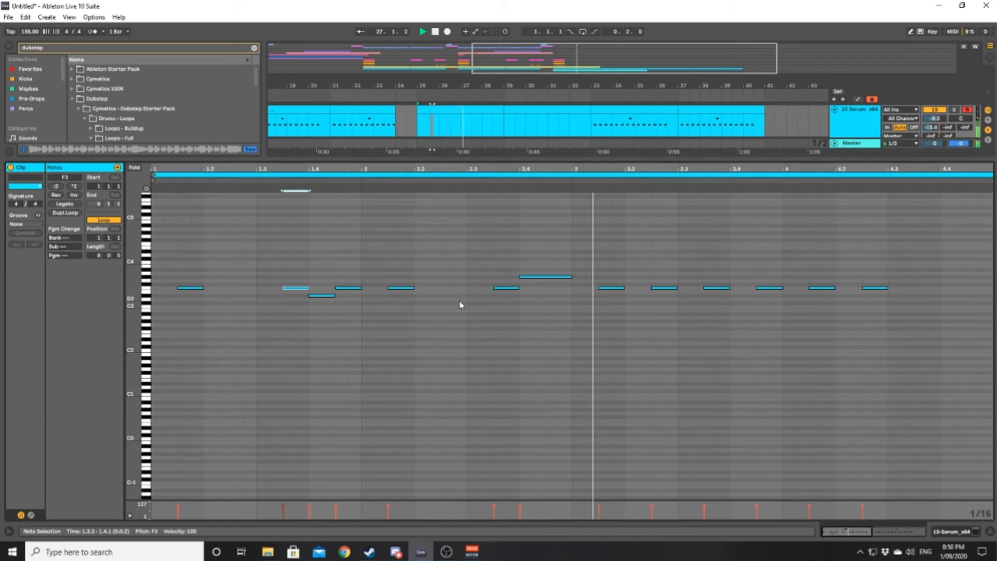
- Delete the old notes in bars 3–4 of the clip and duplicate the bars 1–2 pattern into them
left_click_drag(656, 326, 854, 287)
key("space")
key("Delete")
left_click_drag(572, 332, 160, 244)
key("ctrl+d")
key("space")
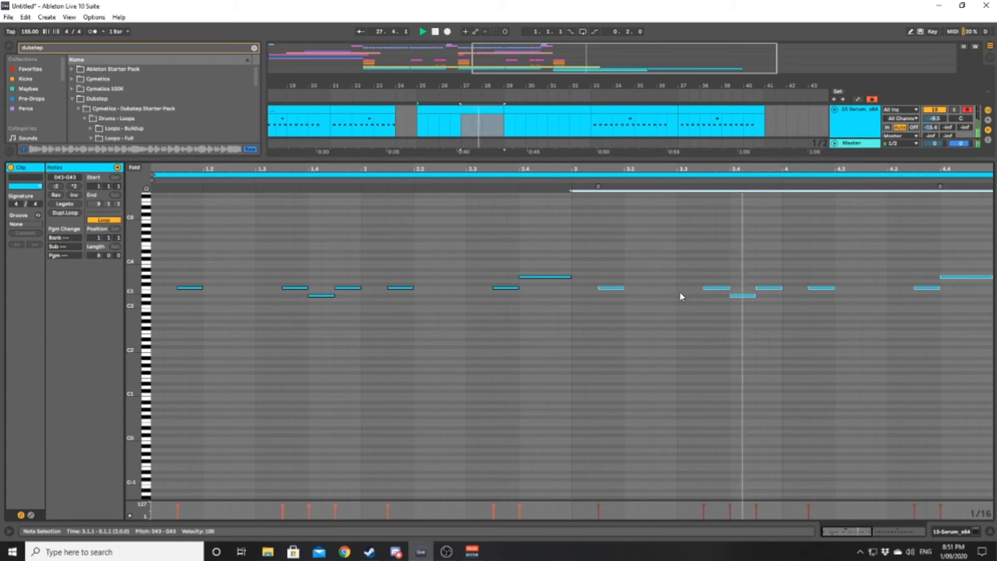
key("space")
- Play the screech pattern against the Detonate drum loop from bar 29 and again from bar 25
left_click(954, 529)
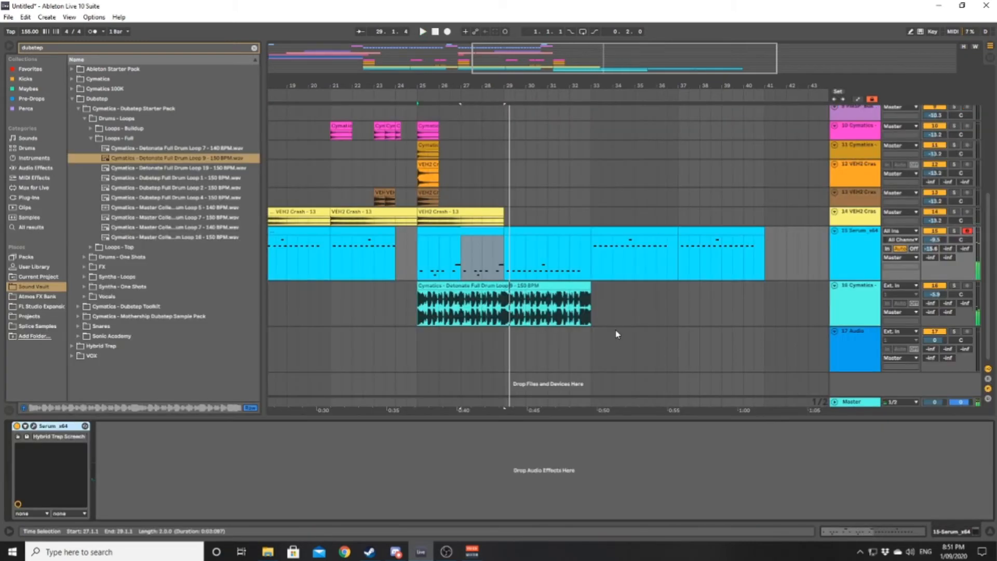
left_click(532, 283)
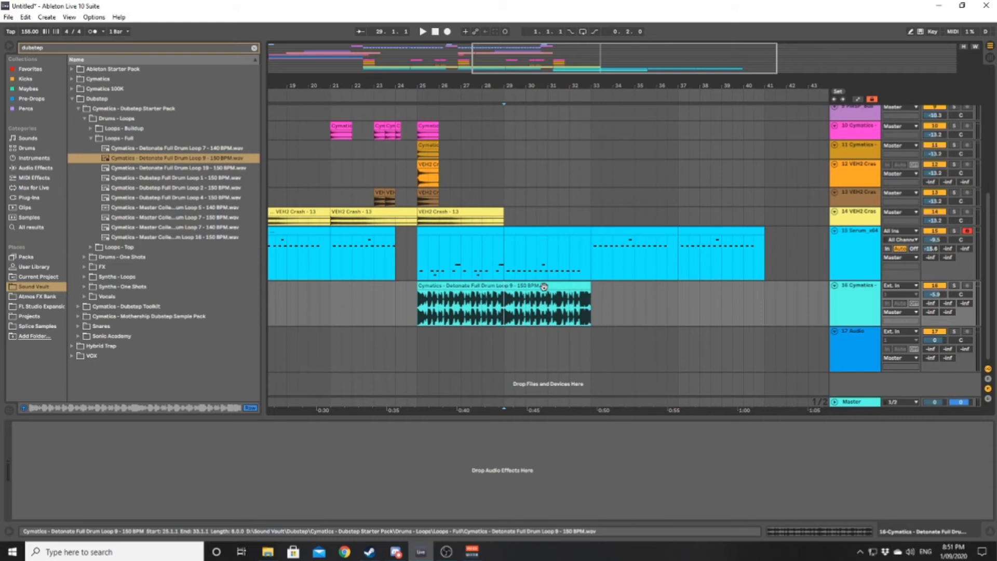
key("space")
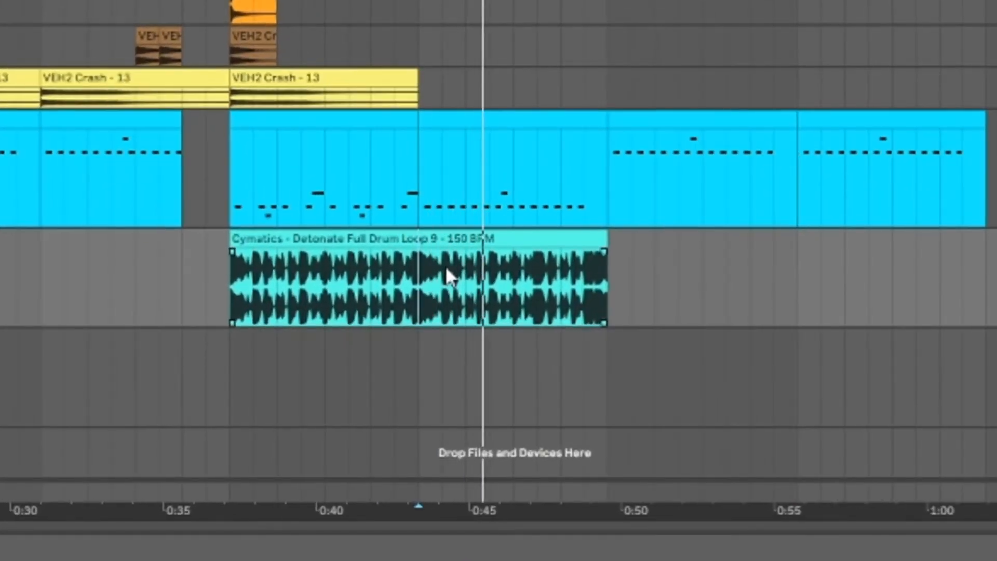
key("space")
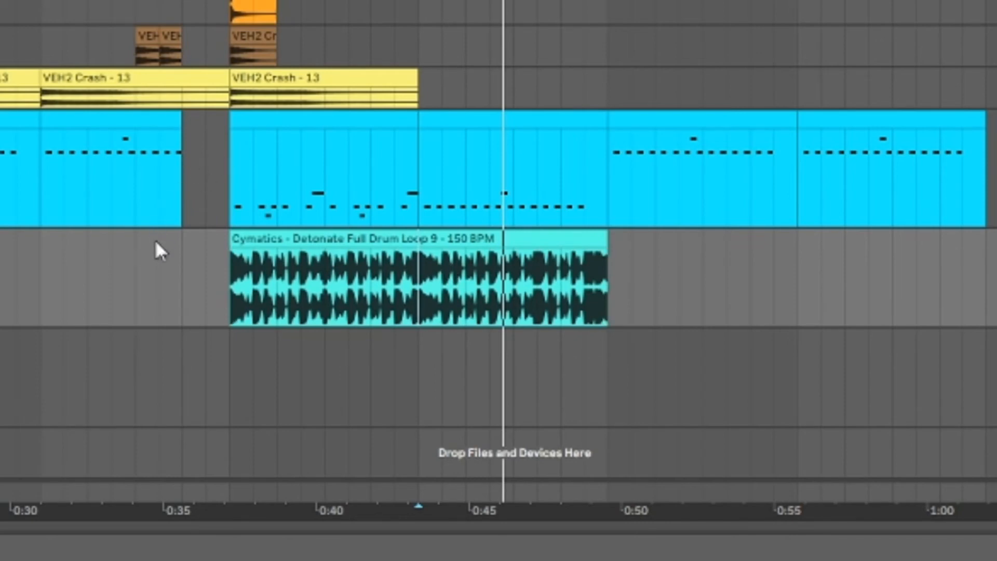
left_click(236, 161)
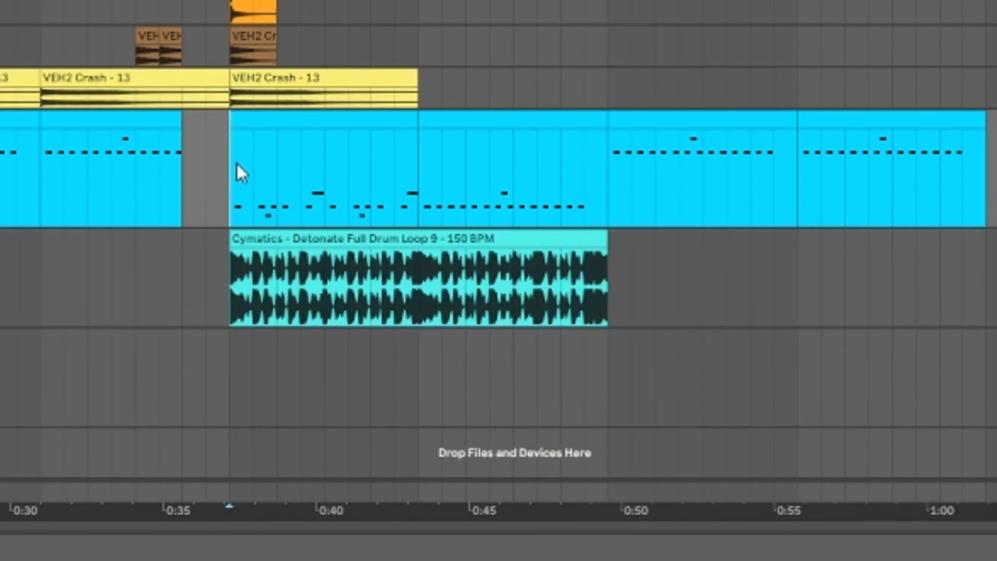
key("space")
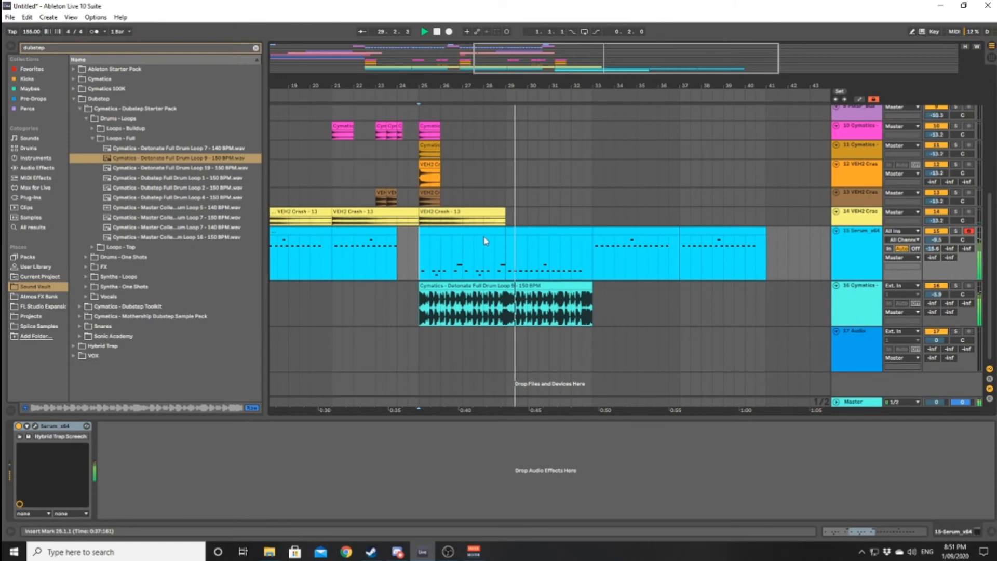
- Lower the final note at 4.4.1 in the bar 25 Serum clip to E3 and play from 4.1.4
double_click(485, 241)
key("space")
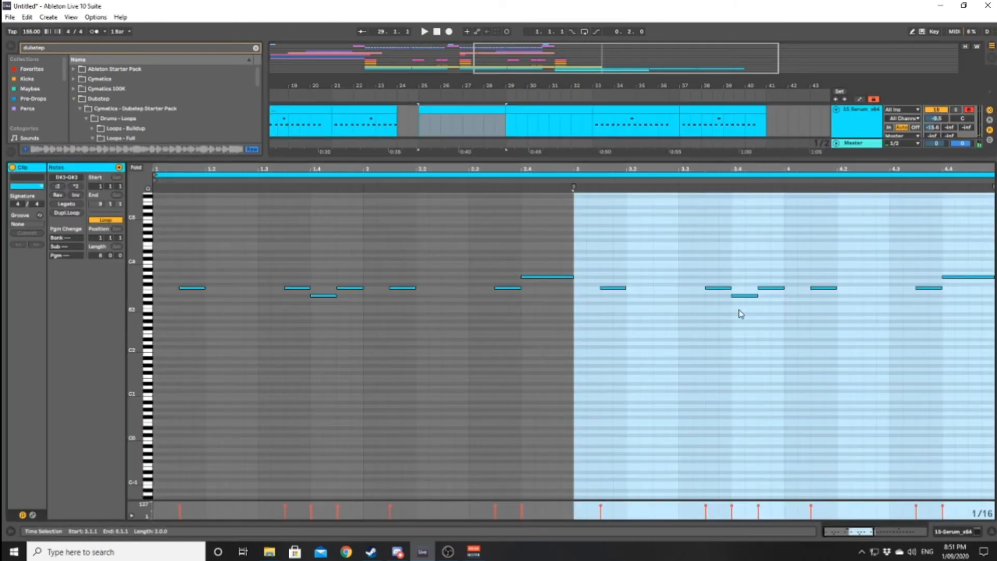
left_click(893, 241)
left_click_drag(961, 280, 963, 293)
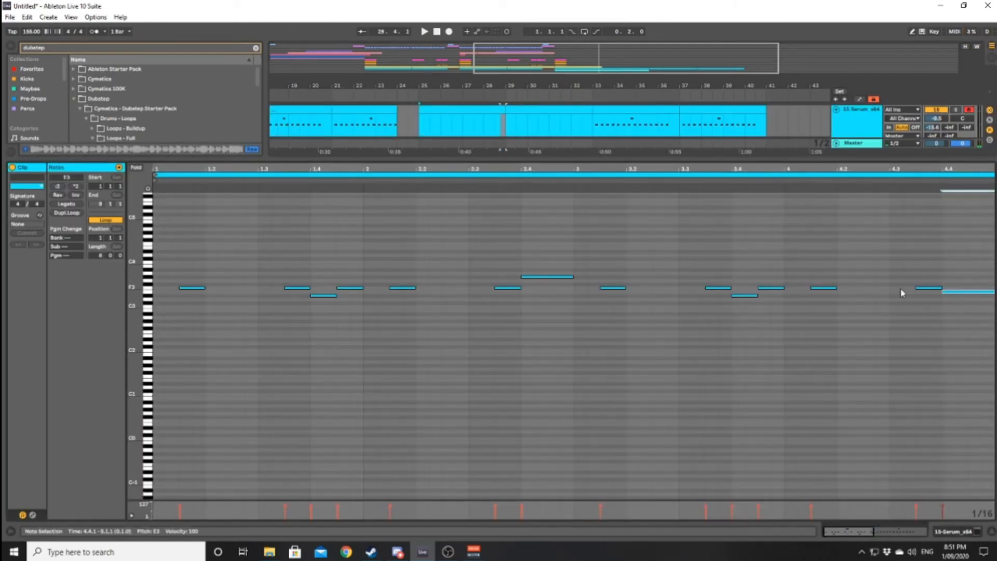
left_click(819, 270)
key("space")
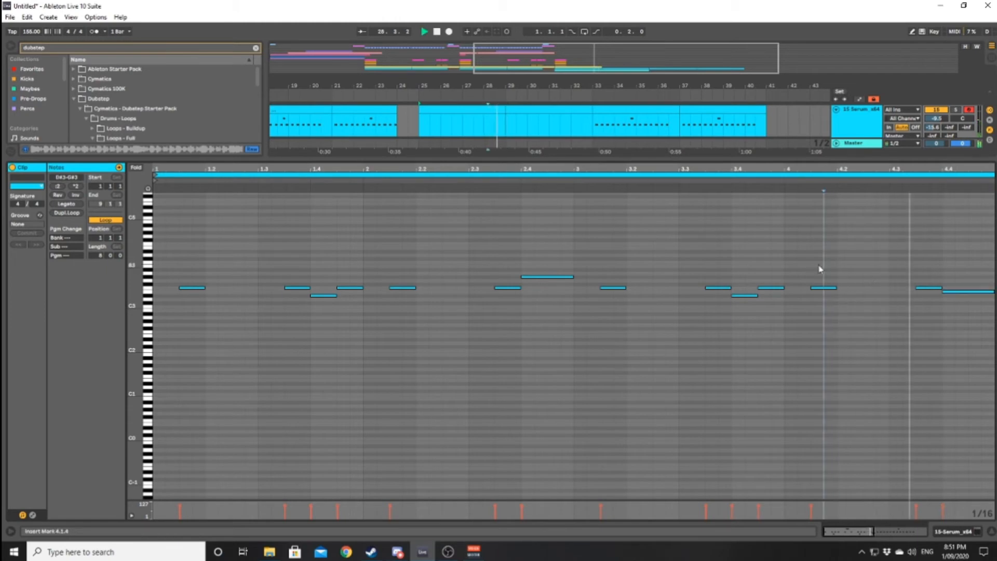
- Move the edited Serum clip from bar 25 to bar 17 and play the arrangement from bar 15
left_click(960, 530)
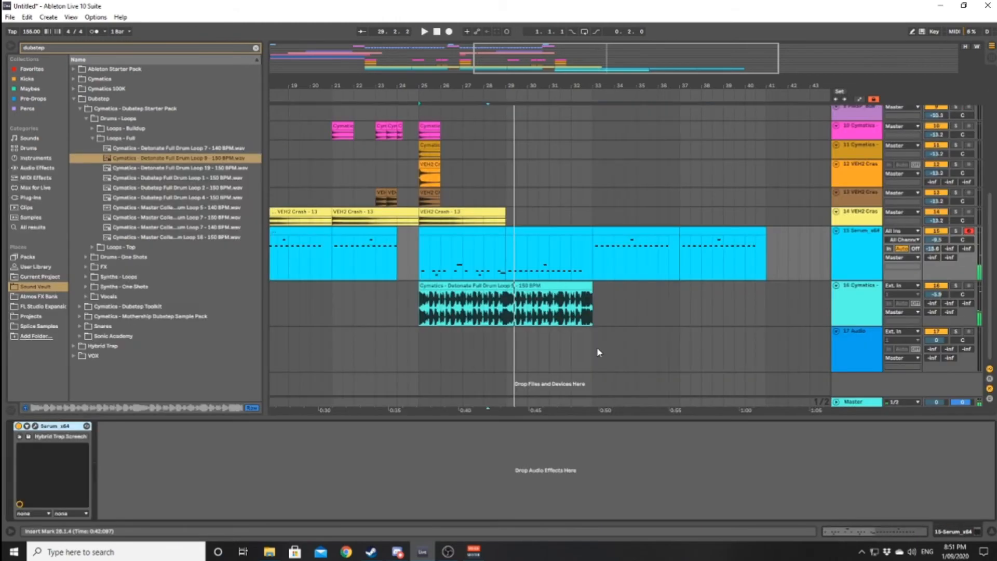
left_click(359, 270)
key("space")
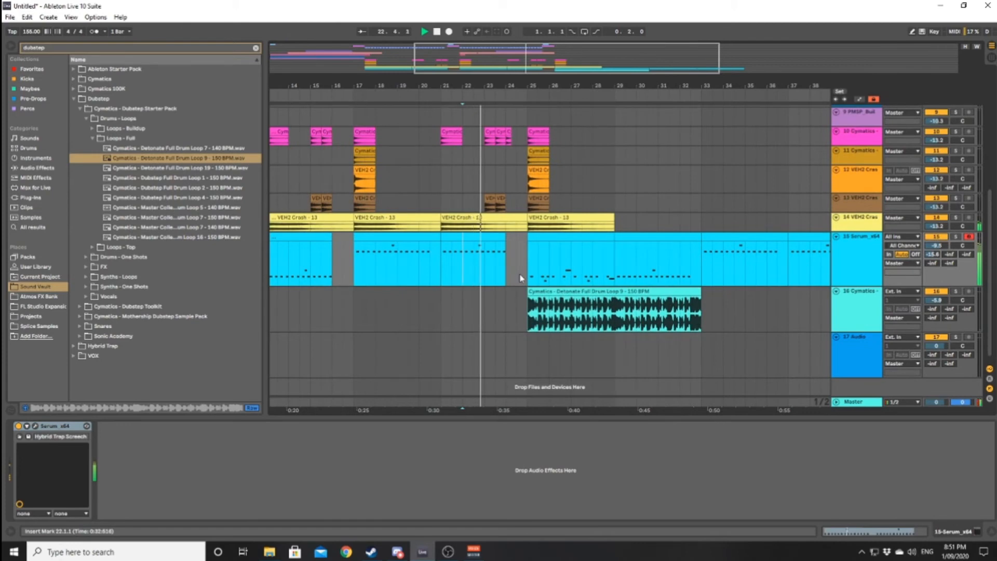
key("space")
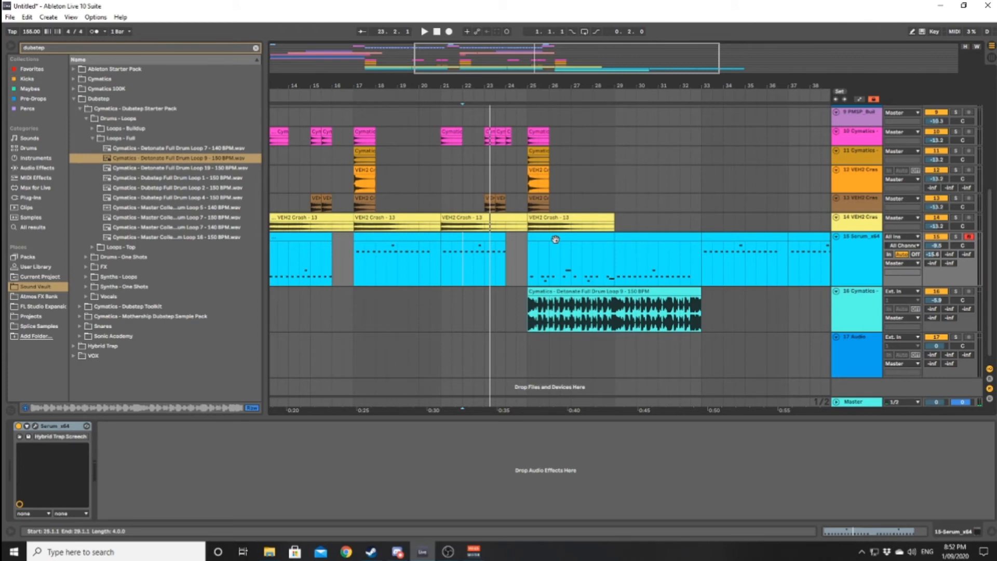
left_click_drag(556, 239, 383, 236)
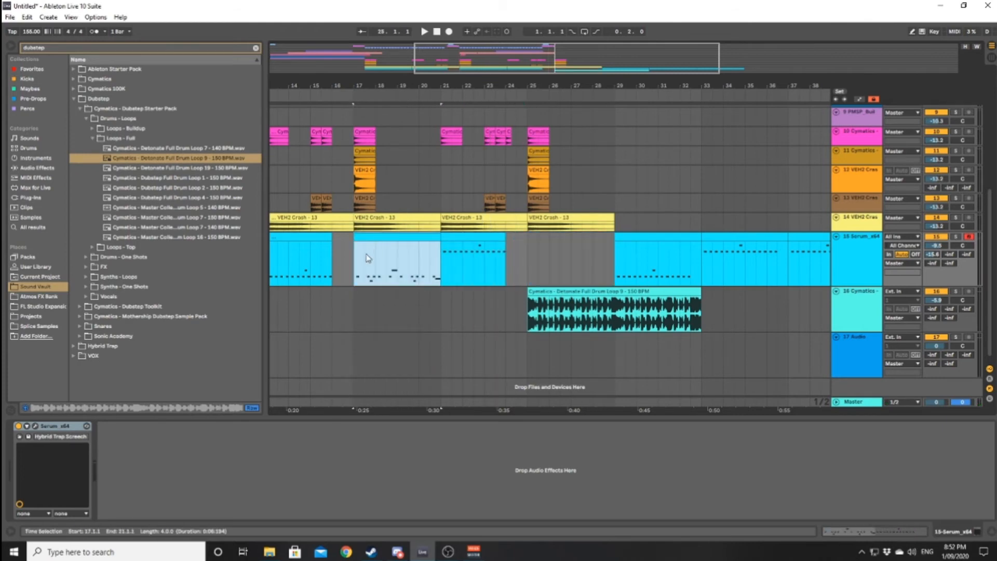
left_click(312, 298)
key("space")
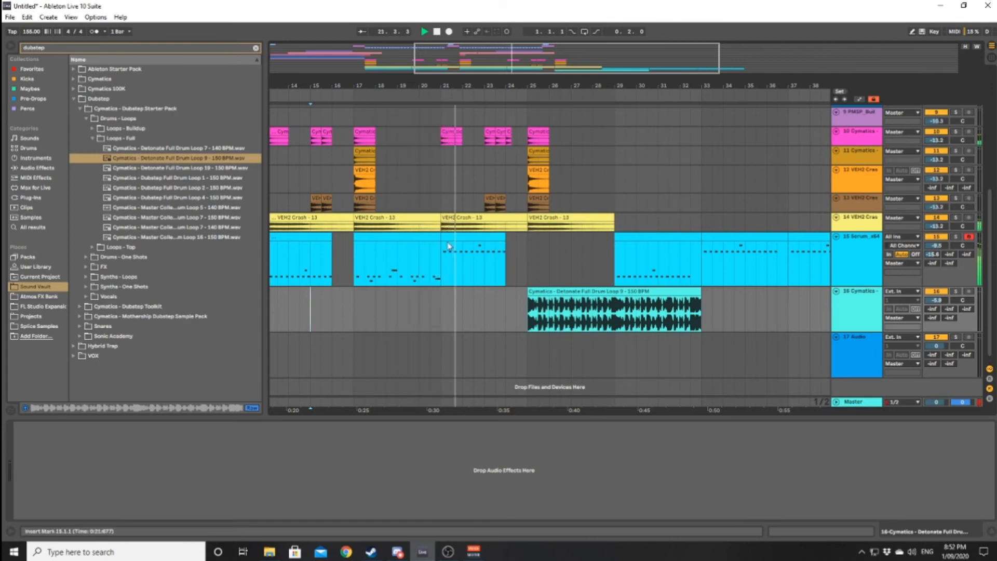
- Duplicate the bar 17 Serum clip to bar 21 and shorten the copy to end at bar 24
left_click(431, 237)
key("space")
key("ctrl+d")
left_click_drag(527, 236, 505, 237)
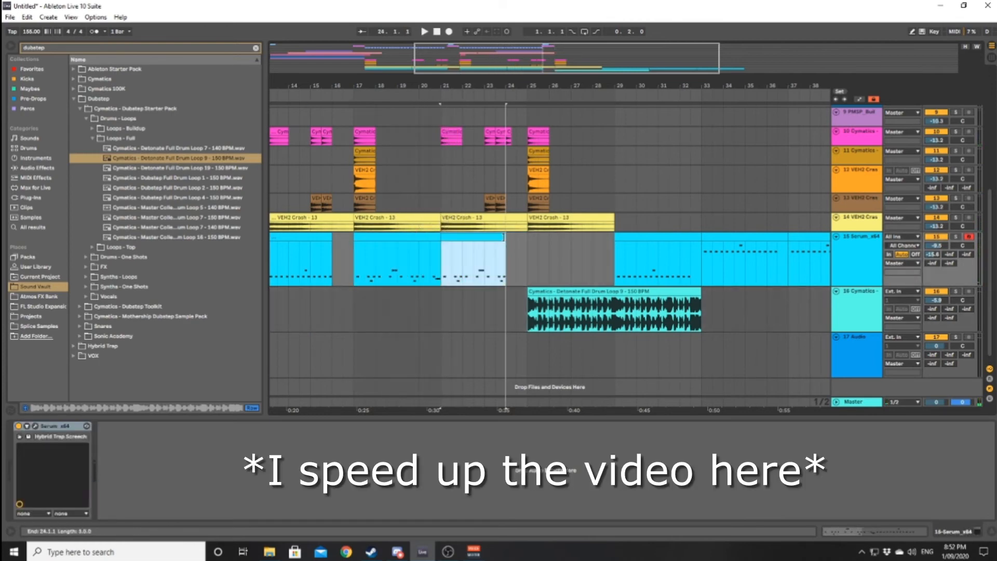
- Transpose all notes in the Serum clip at bar 21 up one octave
double_click(483, 237)
left_click(448, 342)
key("ctrl+a")
key("shift+Up")
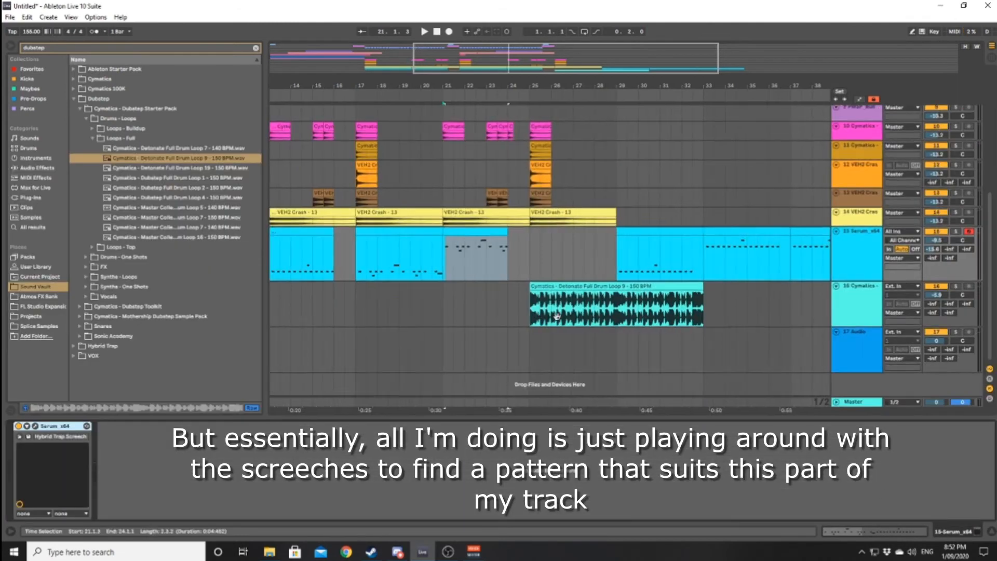
- Move the bar 17 Serum clip to bar 9 and duplicate it to bar 13, trimmed to end at bar 16
left_click_drag(553, 251, 378, 252)
key("ctrl+d")
left_click_drag(472, 253, 451, 253)
- Copy the octave-up Serum clip from bar 21 to bar 17 and set the playback start at 7.3.1
left_click_drag(581, 252, 496, 263)
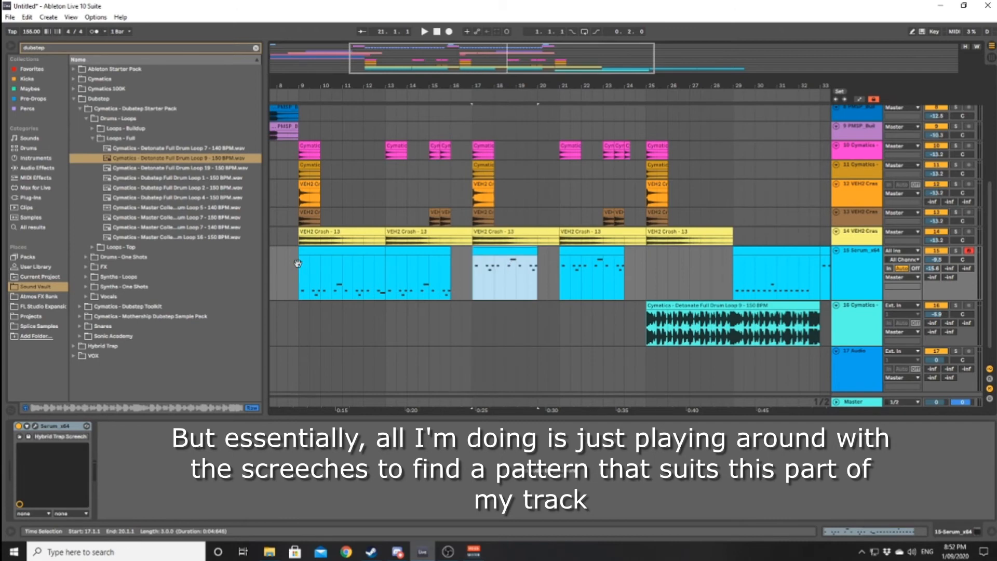
left_click_drag(297, 263, 407, 282)
scroll(419, 285, "down", 5)
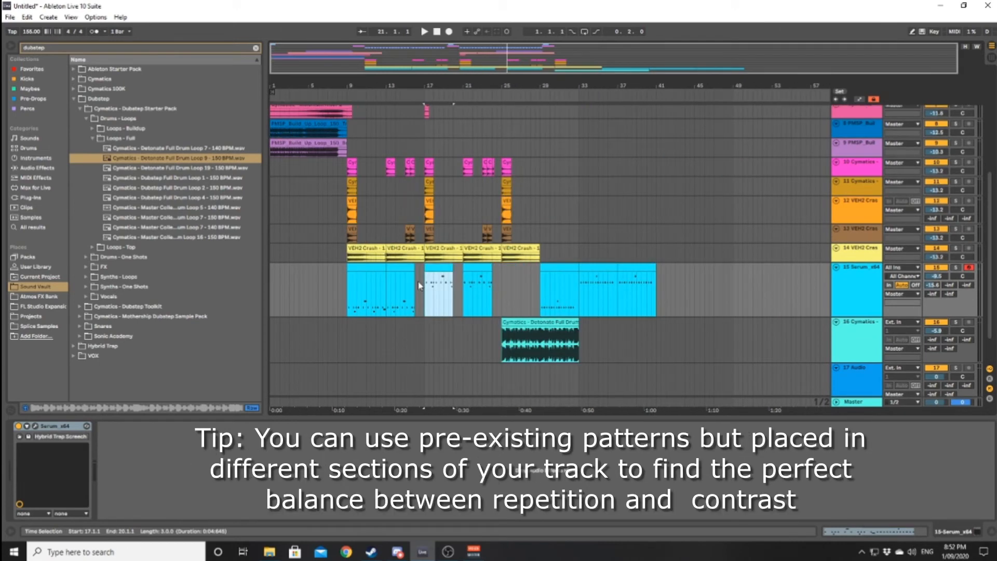
left_click(332, 283)
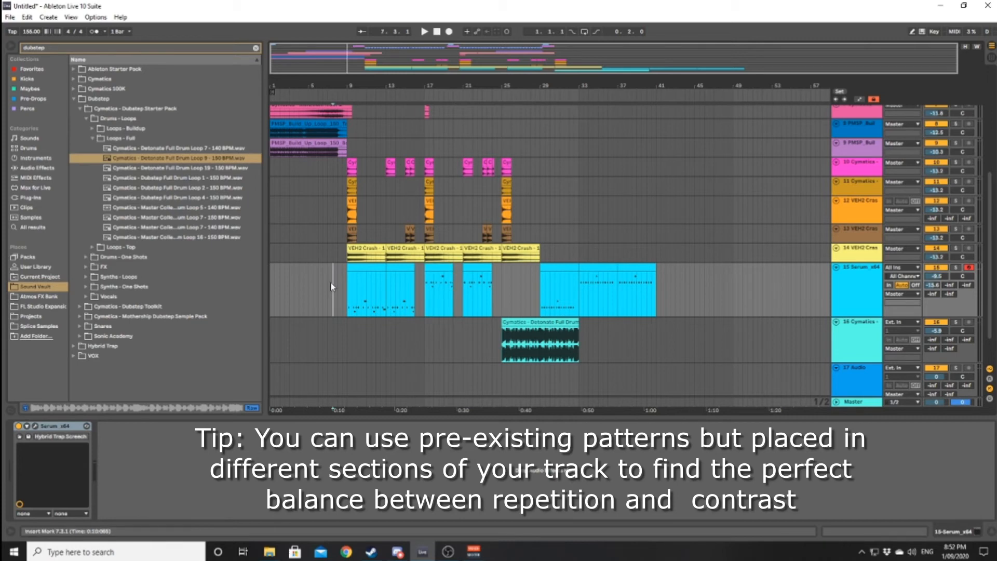
- Play the arrangement from 7.1.1 and extend the octave-up Serum clip at bar 17 to end at bar 21
left_click(328, 285)
key("space")
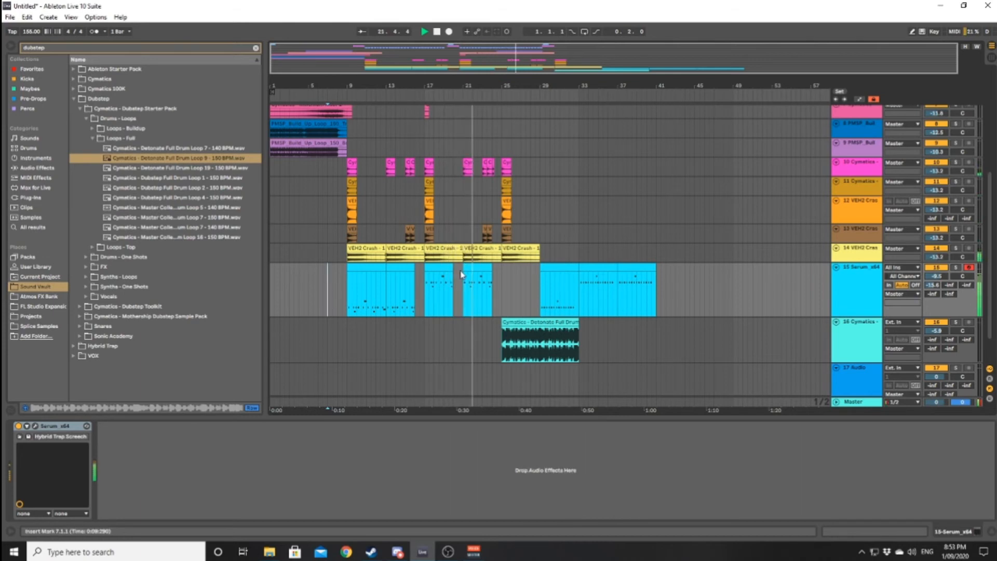
left_click_drag(452, 268, 463, 268)
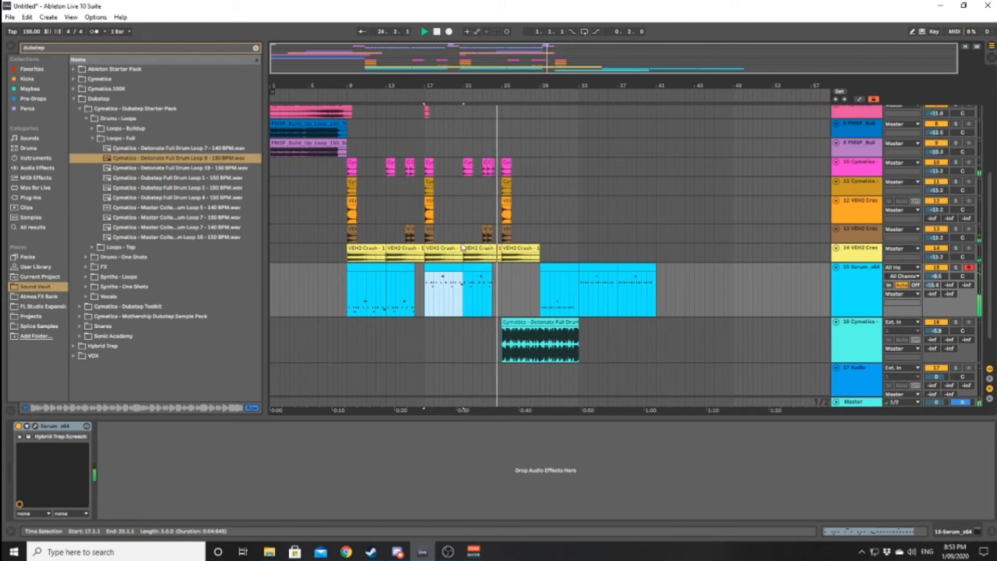
- Copy the Serum clip from bar 9 to bar 25 and play the arrangement from 23.1.1
left_click(362, 266)
key("space")
left_click_drag(362, 267, 519, 286)
left_click(482, 307)
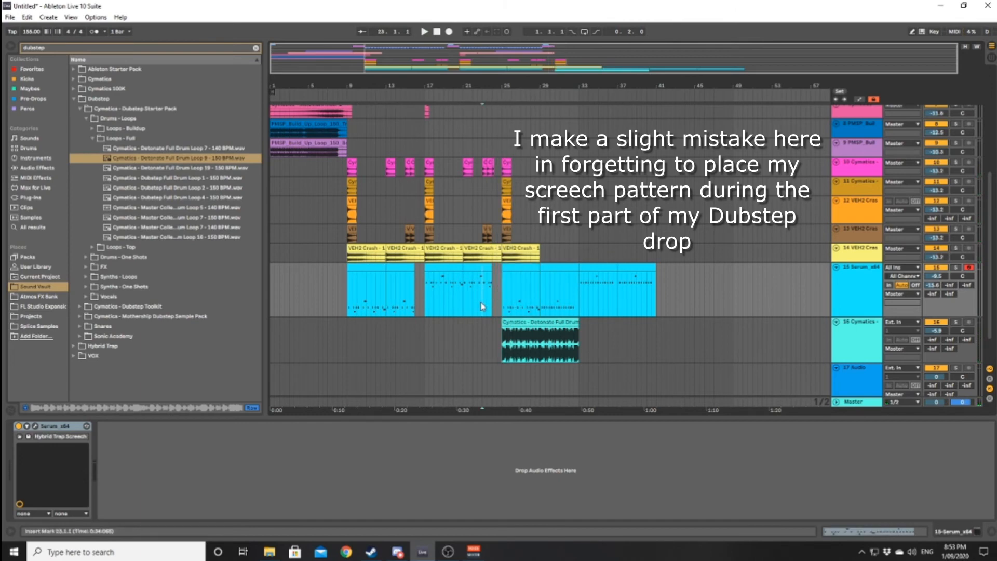
key("space")
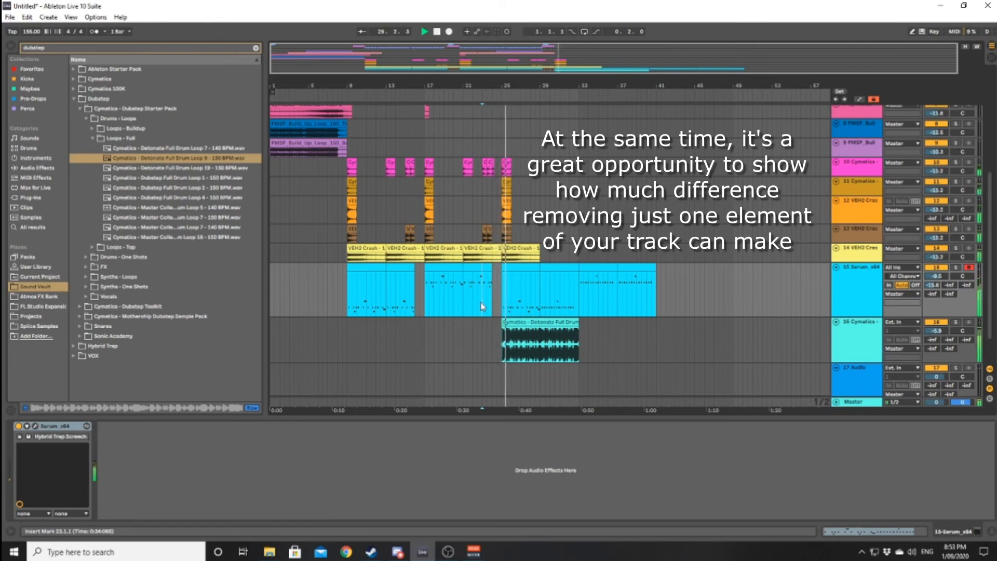
- Stop playback and duplicate the bar 25 Serum clip to bar 29
key("space")
left_click(524, 267)
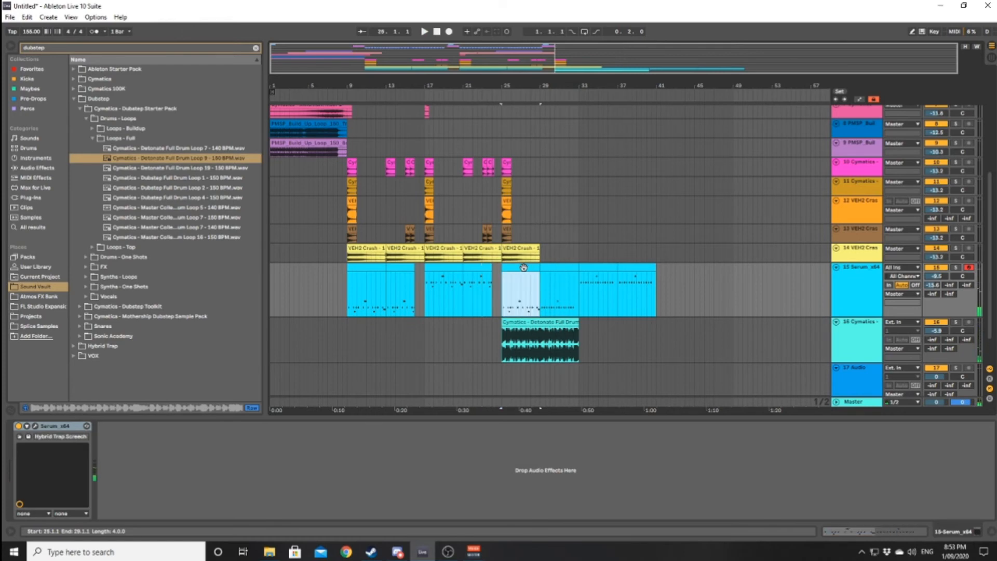
key("ctrl+d")
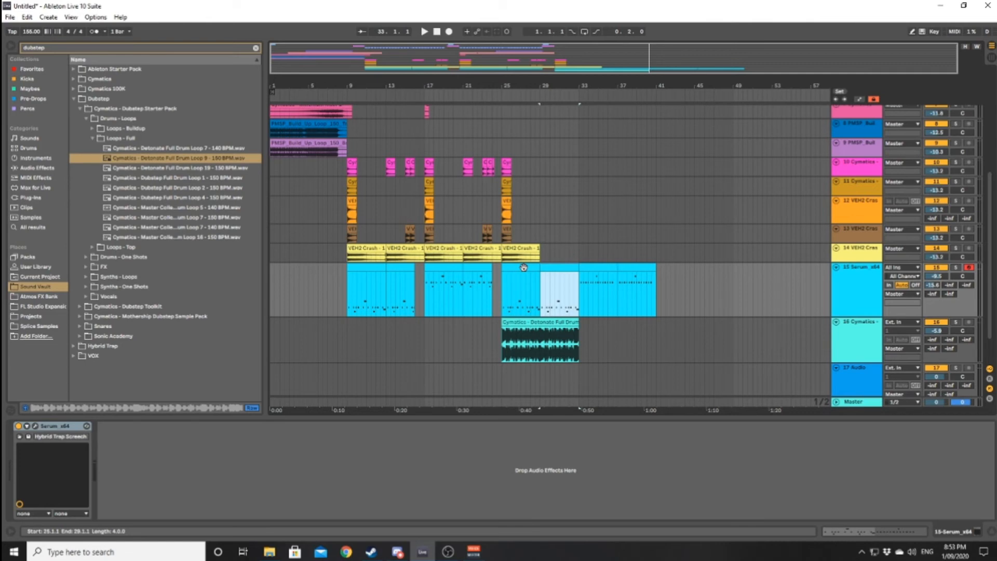
left_click(524, 268)
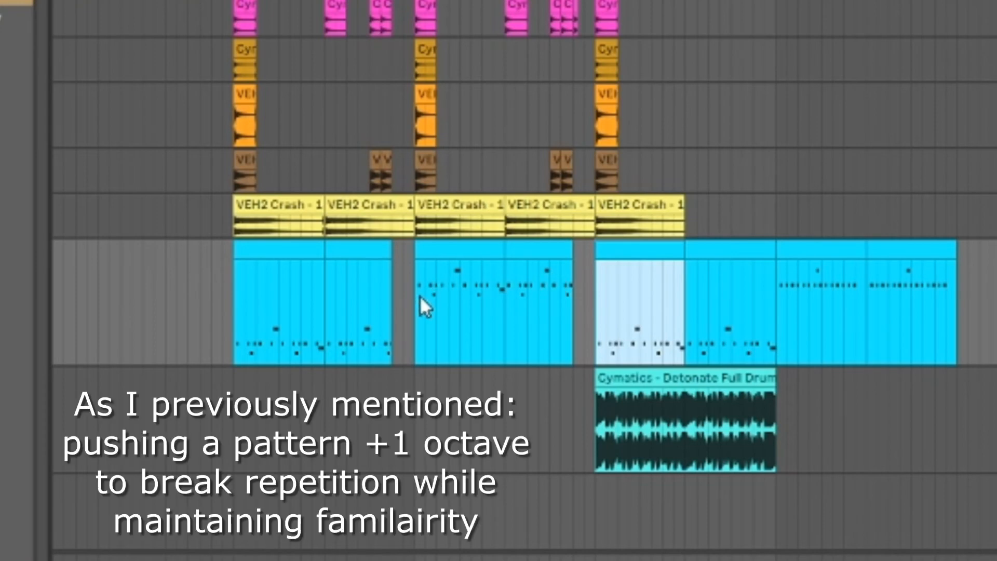
- While playing from bar 7, duplicate the Detonate drum loop to bar 33 and move the Serum clips there to bar 41
left_click(183, 291)
key("space")
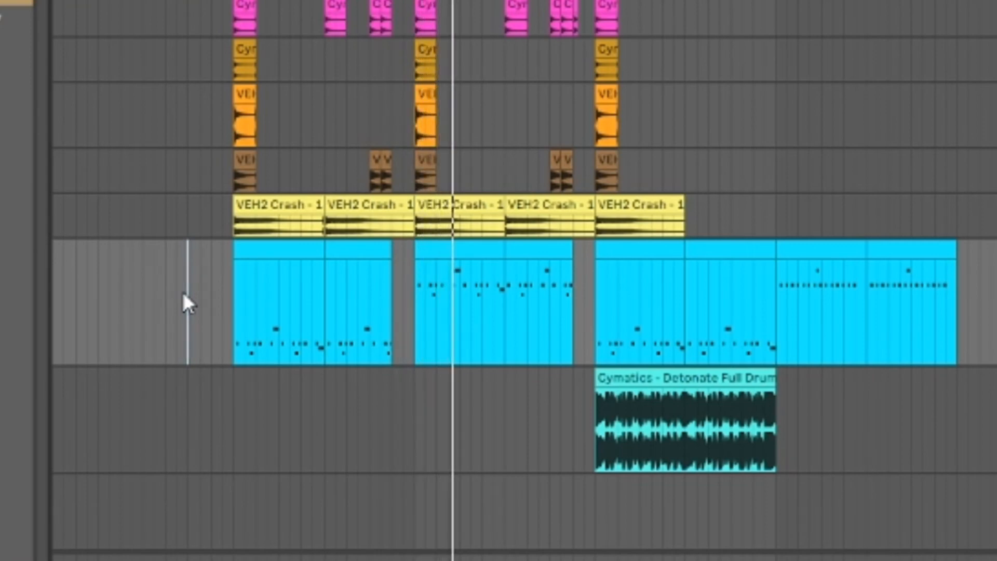
left_click_drag(717, 376, 895, 378)
left_click_drag(824, 247, 994, 250)
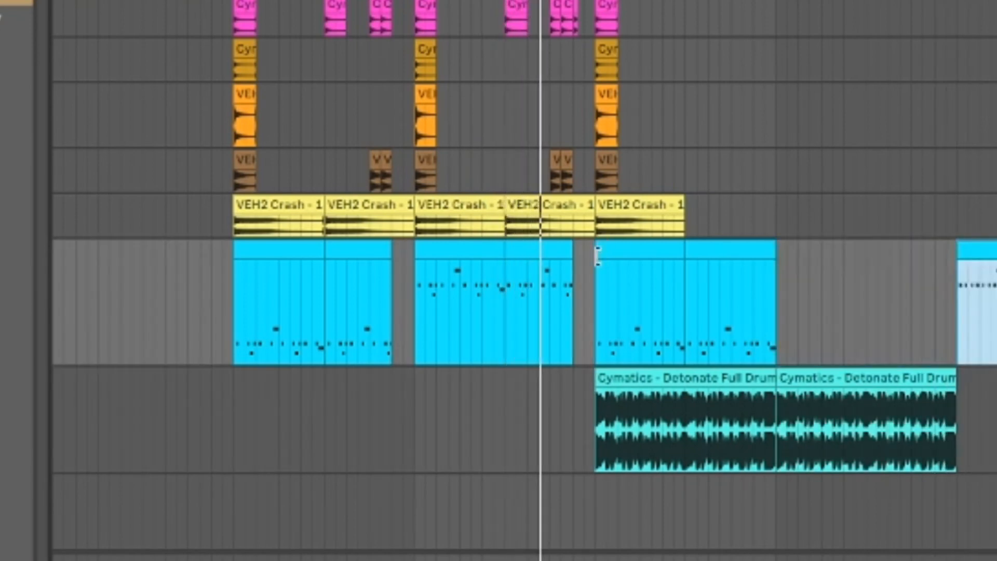
- Copy the octave-up Serum clips from bars 17–24 and align the copies to start at bar 33
left_click_drag(589, 266, 815, 267)
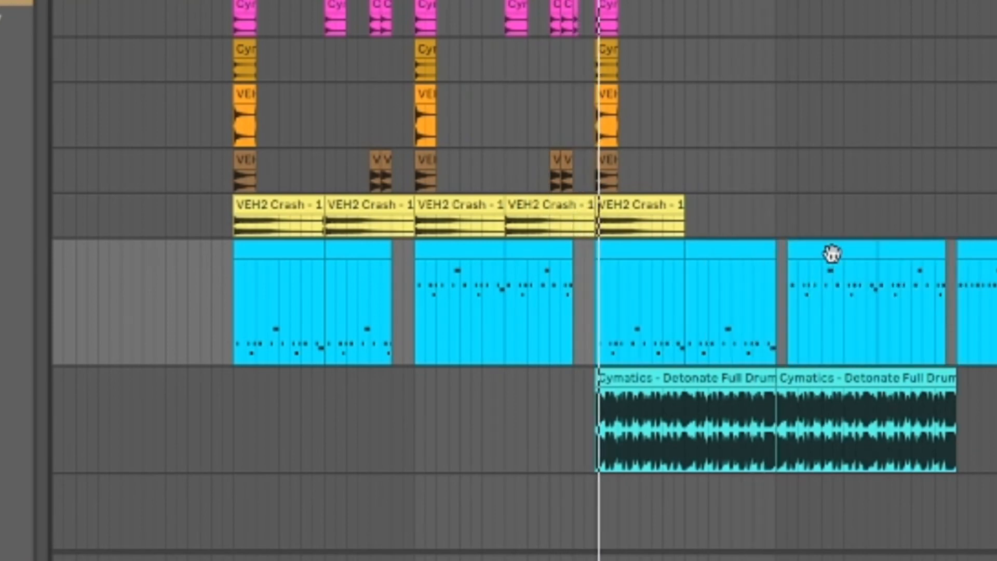
left_click(925, 252, "shift")
left_click_drag(831, 251, 816, 254)
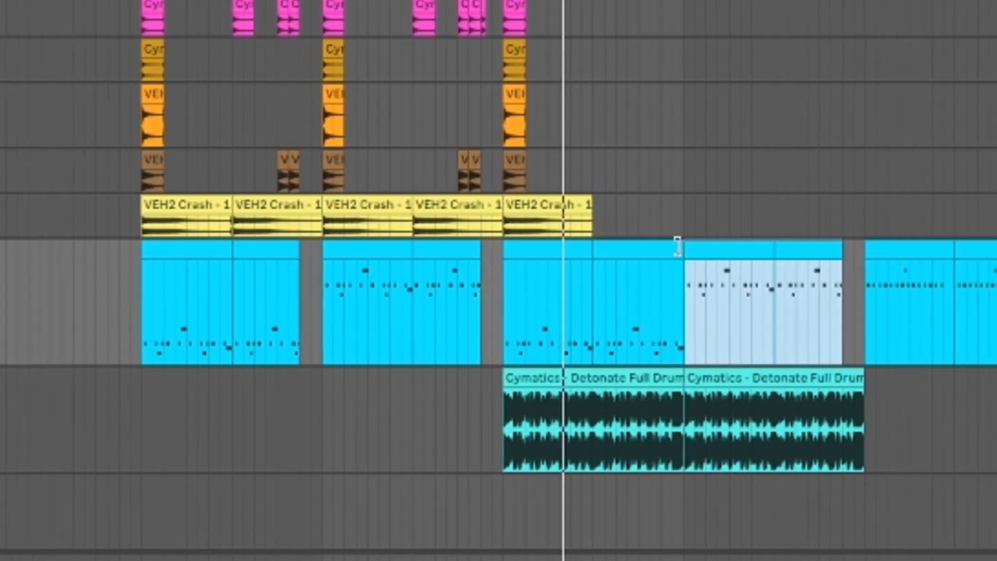
left_click(772, 246)
- Shorten the Serum clip at bar 29 so it ends at bar 32
left_click_drag(477, 247, 459, 244)
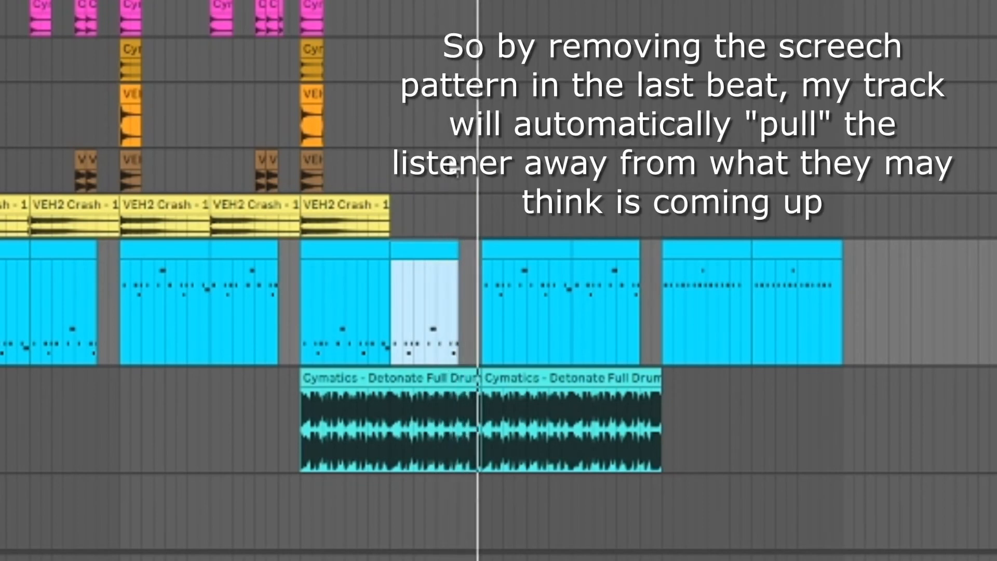
scroll(455, 169, "up", 3)
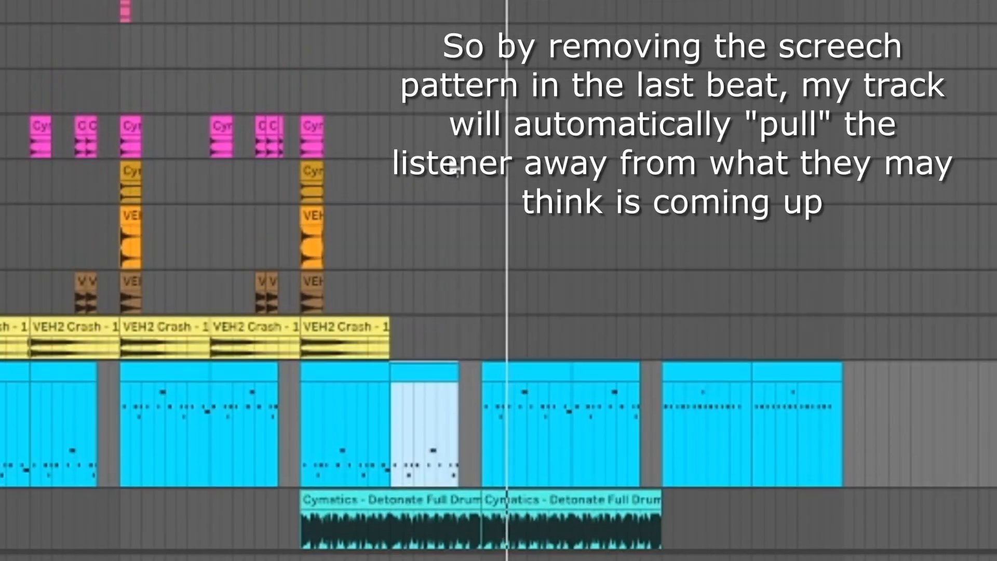
scroll(449, 174, "down", 4)
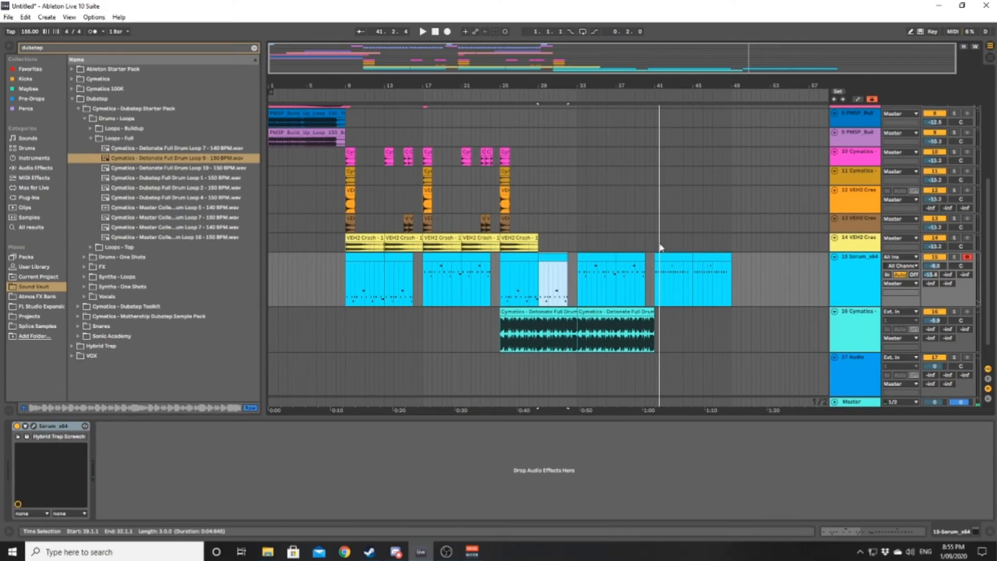
scroll(678, 205, "up", 2)
scroll(661, 248, "up", 1)
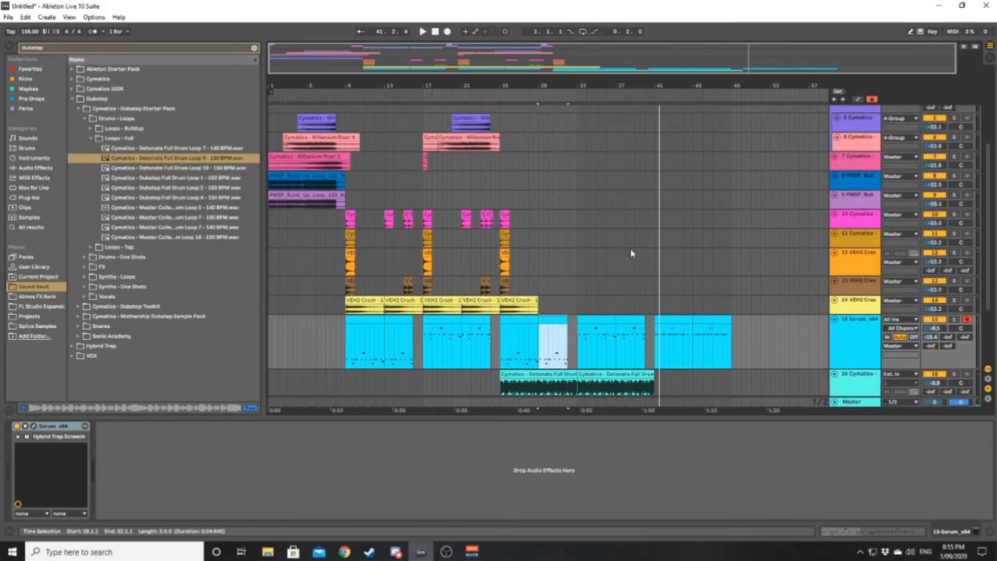
scroll(619, 253, "up", 1)
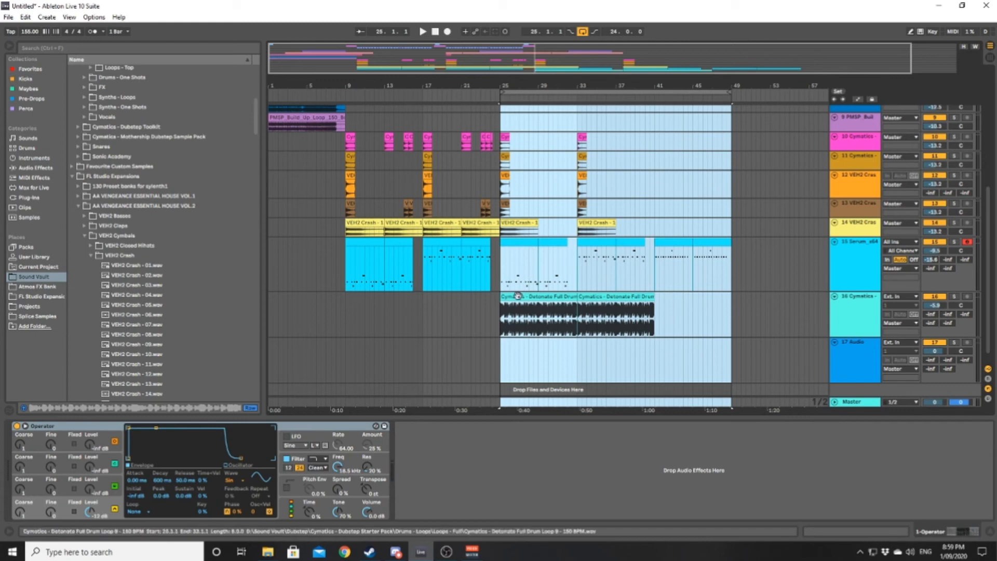
- Move the bars 25–49 section on all tracks to start at bar 33 and select the empty bars 25–33
left_click_drag(518, 292, 575, 290)
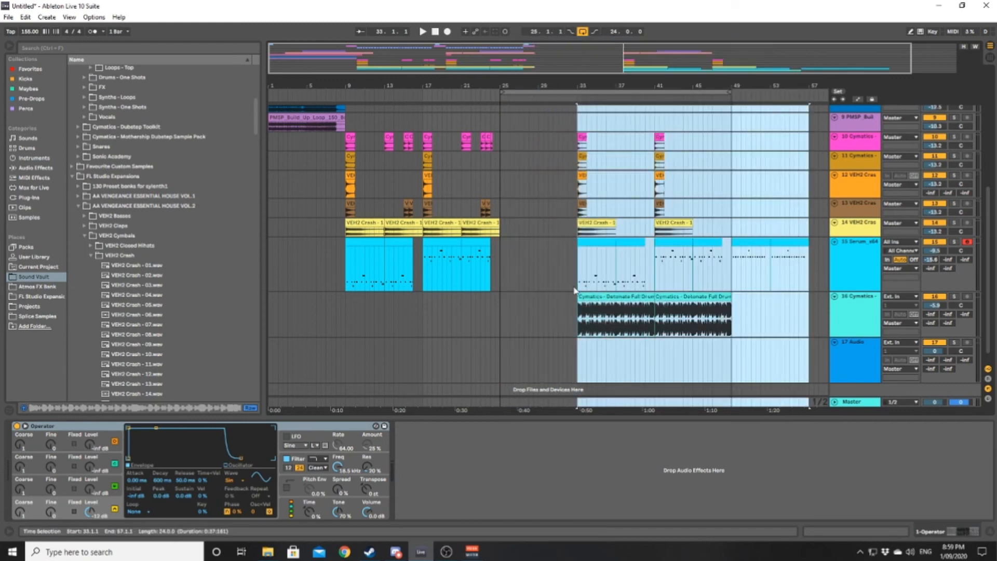
scroll(499, 273, "up", 3)
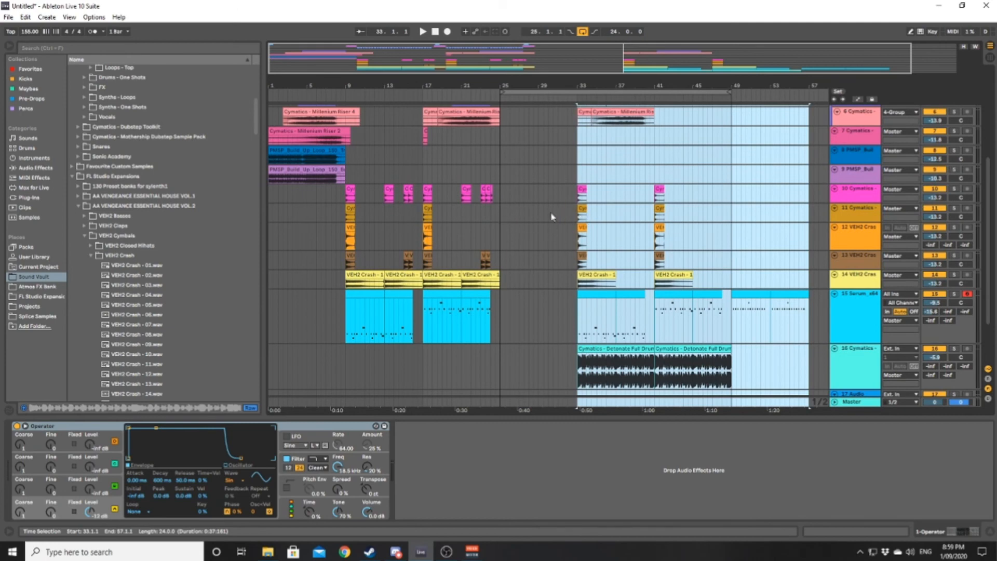
scroll(551, 217, "up", 4)
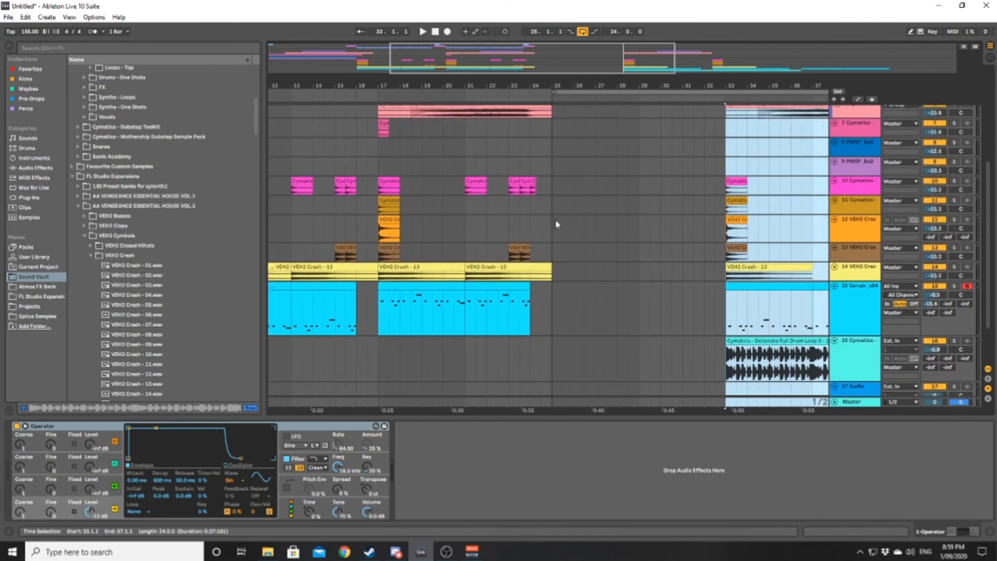
left_click_drag(556, 222, 696, 222)
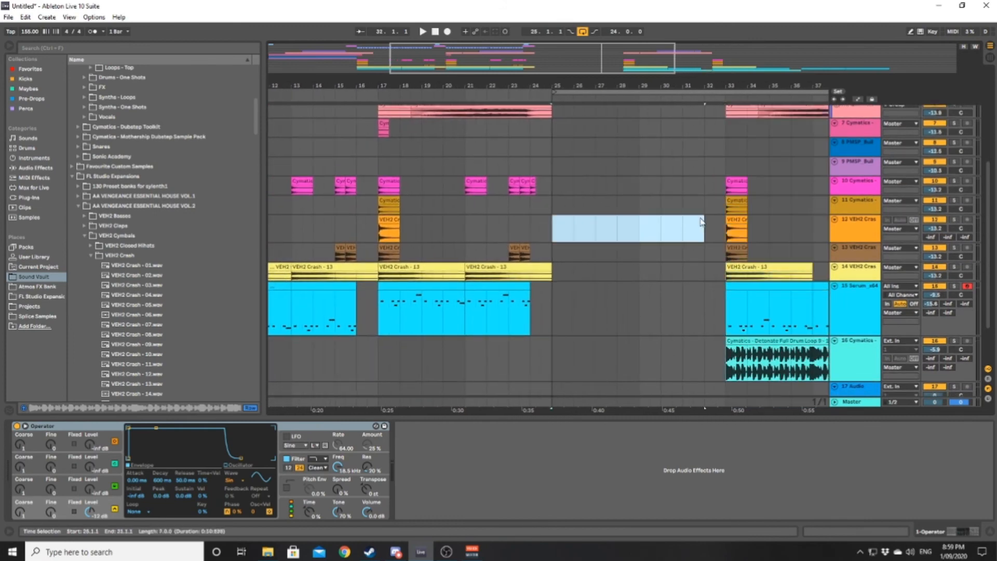
scroll(623, 221, "down", 4)
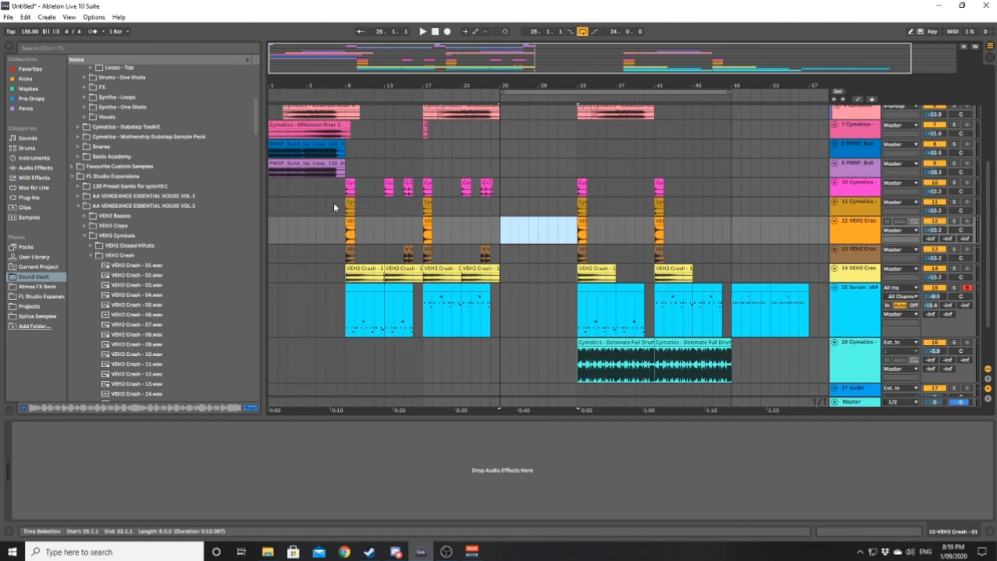
- Copy the riser and build-up loop clips on tracks 5–9 from bars 1–9 to bar 25
left_click_drag(342, 200, 273, 201)
scroll(422, 223, "up", 4)
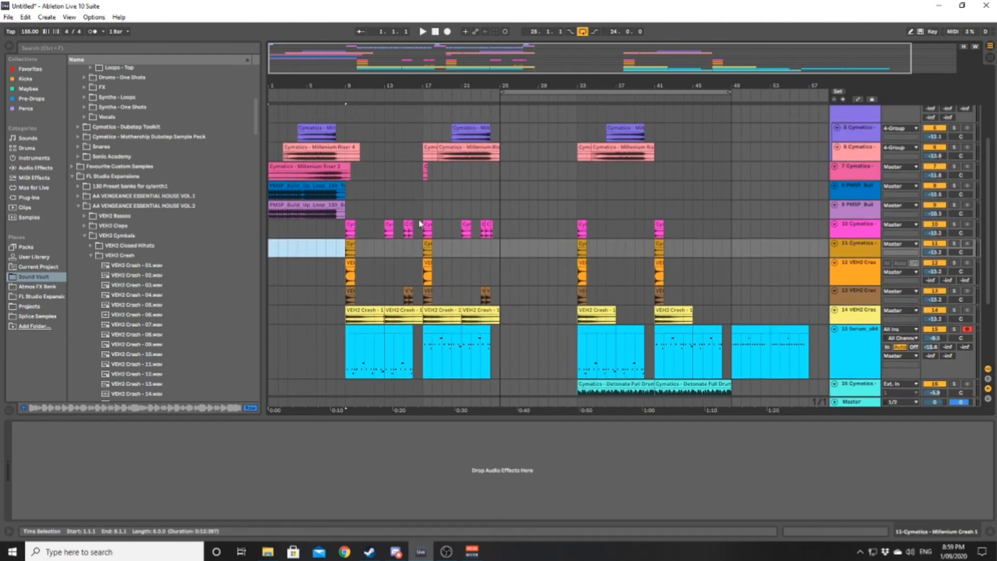
left_click_drag(343, 273, 251, 185)
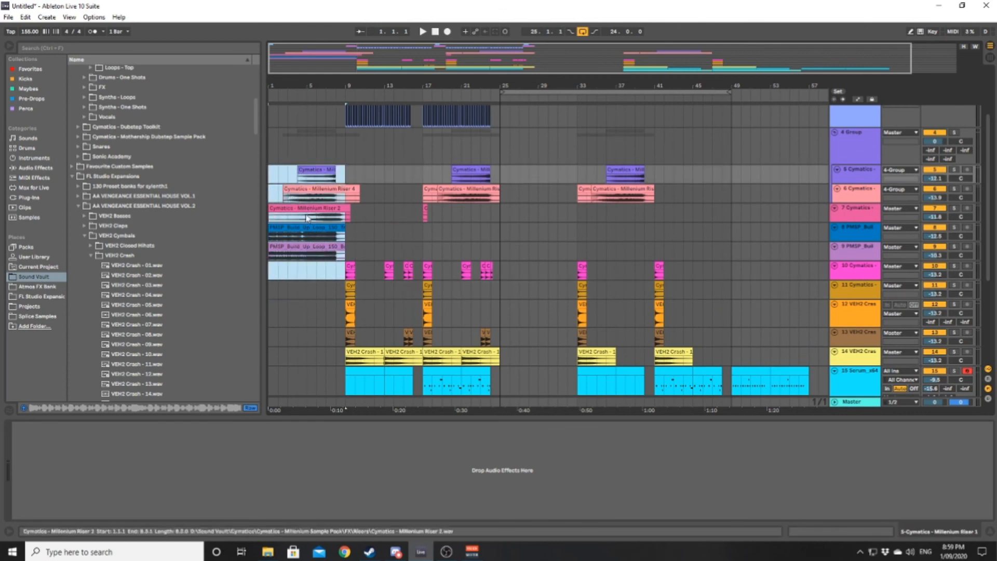
left_click_drag(311, 232, 534, 226)
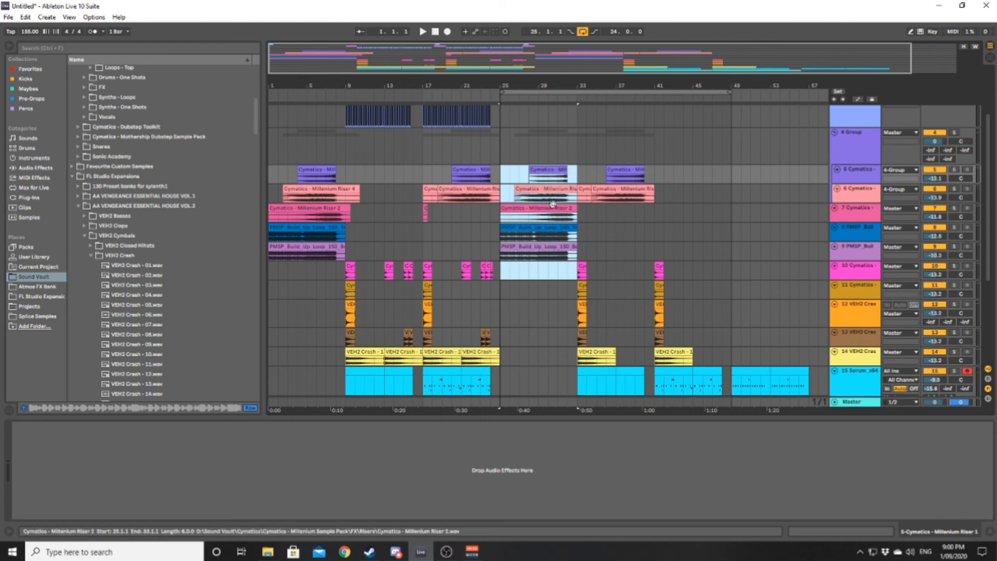
scroll(545, 204, "down", 2)
left_click(470, 202)
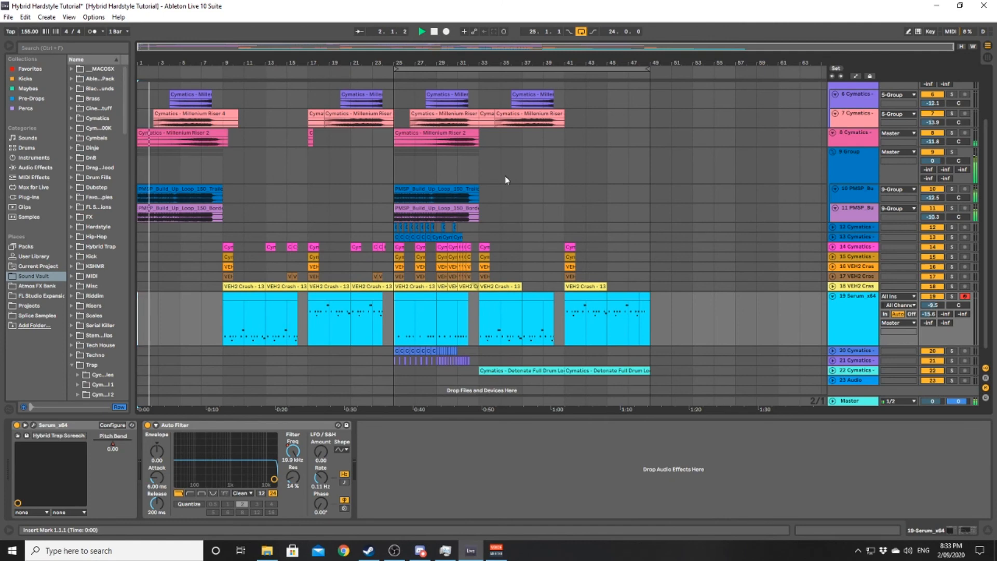
- Fold the Serum track and toggle folding of all tracks to view the whole arrangement during playback
double_click(864, 339)
scroll(595, 238, "up", 1)
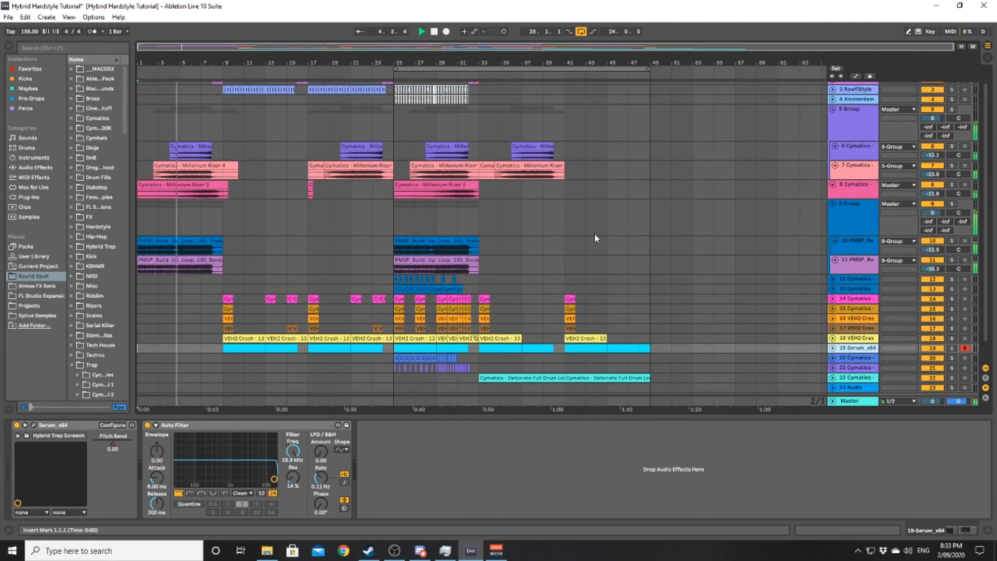
scroll(595, 238, "up", 1)
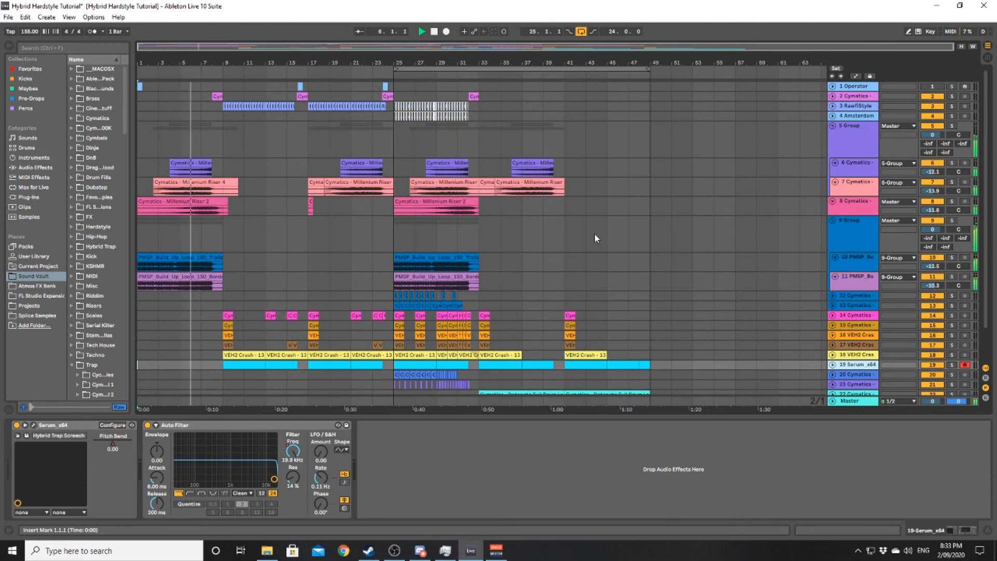
key("alt+u")
key("alt+u")
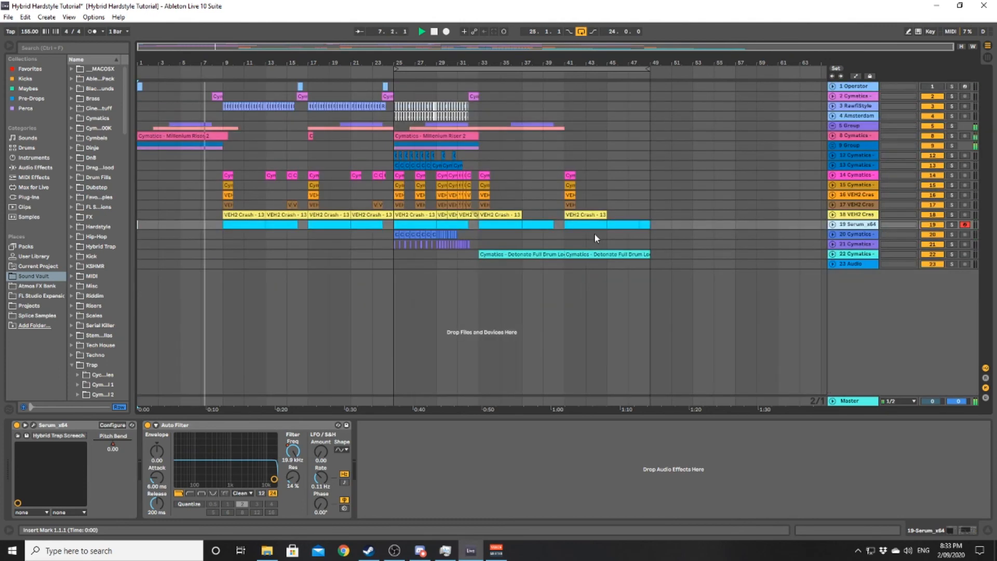
key("alt+u")
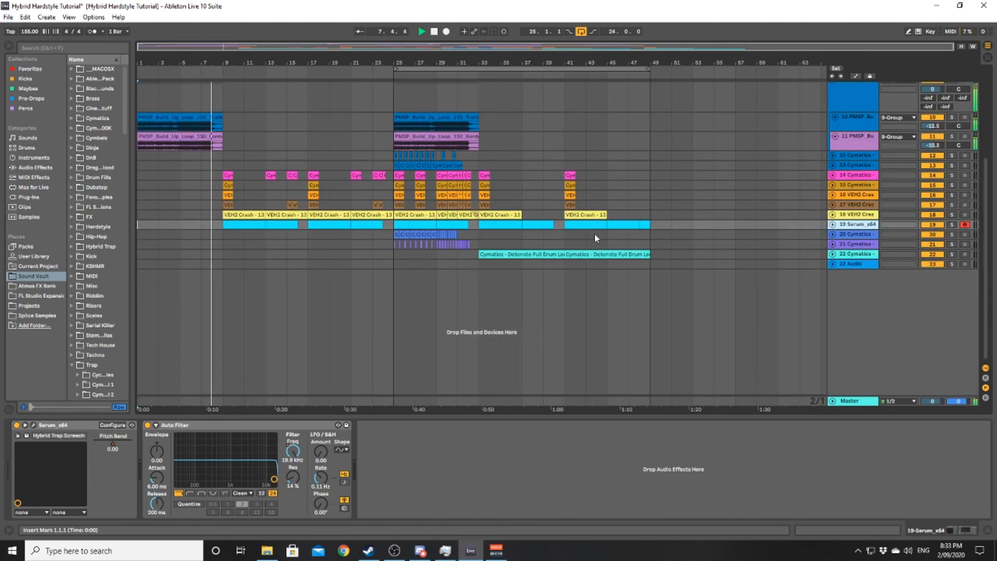
left_click(560, 157)
key("alt+u")
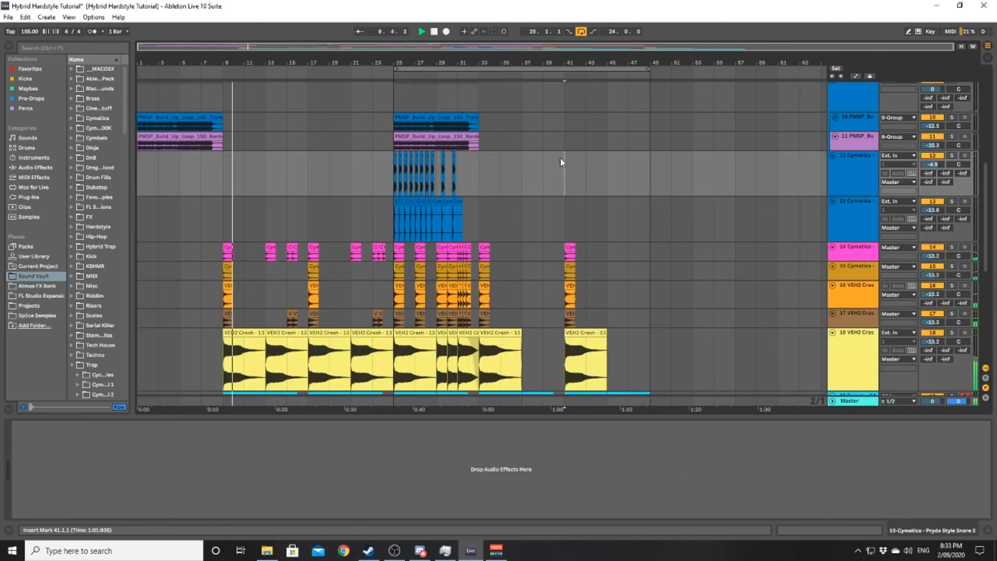
- Examine the clips on all tracks, from the kick and riser tracks to the crash and Serum tracks, during playback
scroll(415, 206, "down", 3)
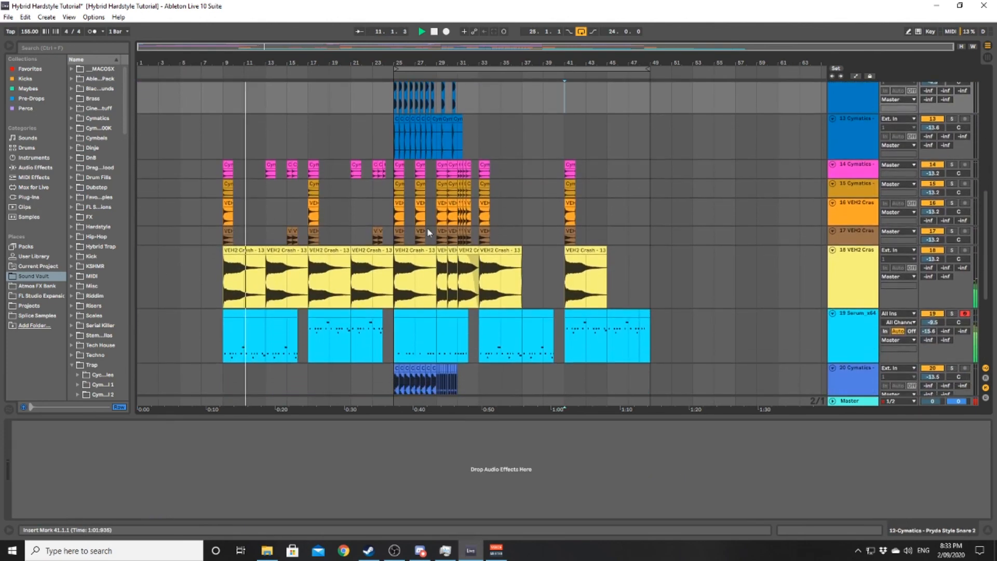
scroll(358, 258, "up", 6)
scroll(358, 257, "down", 6)
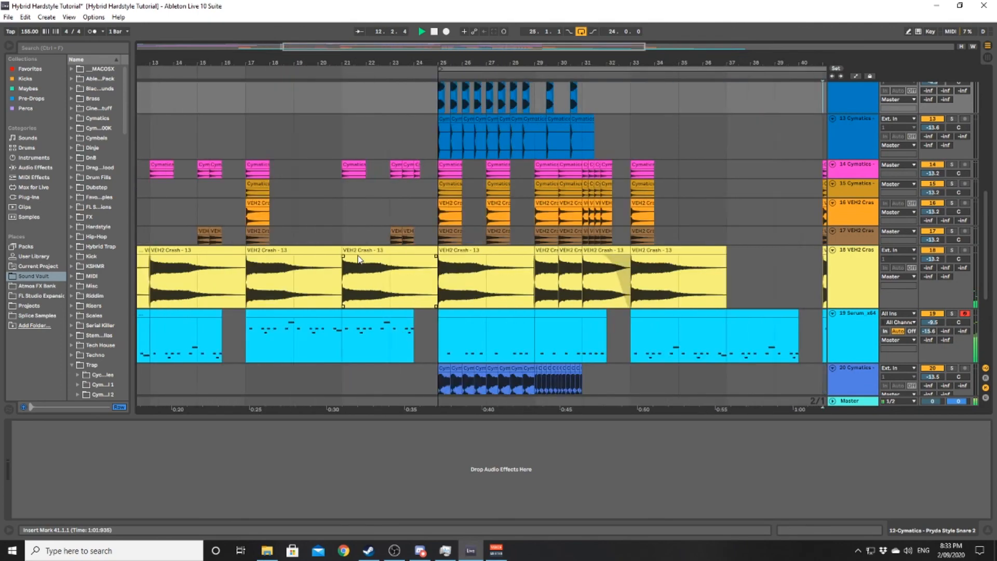
scroll(375, 252, "up", 2)
scroll(288, 217, "up", 2)
scroll(287, 217, "down", 2)
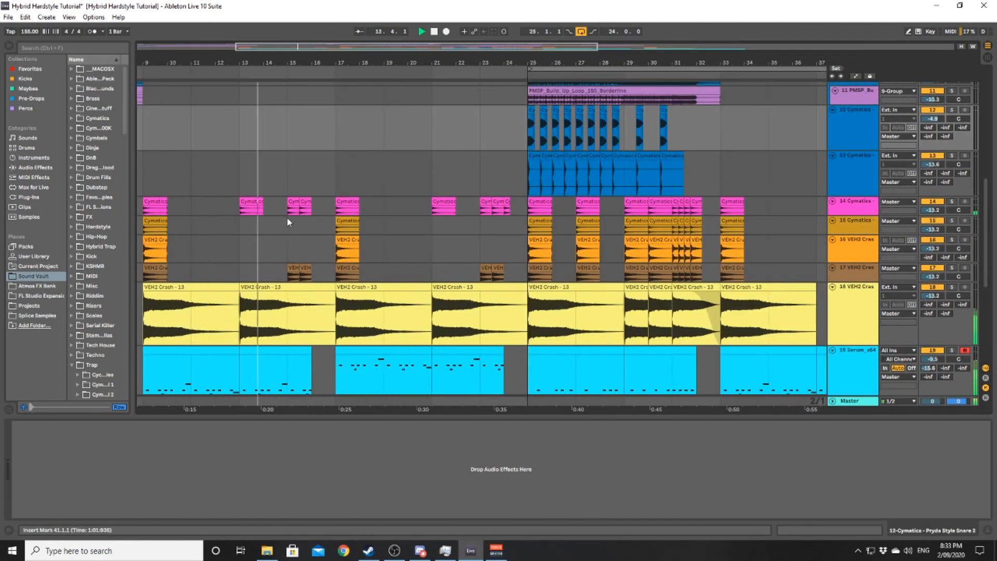
scroll(285, 217, "up", 10)
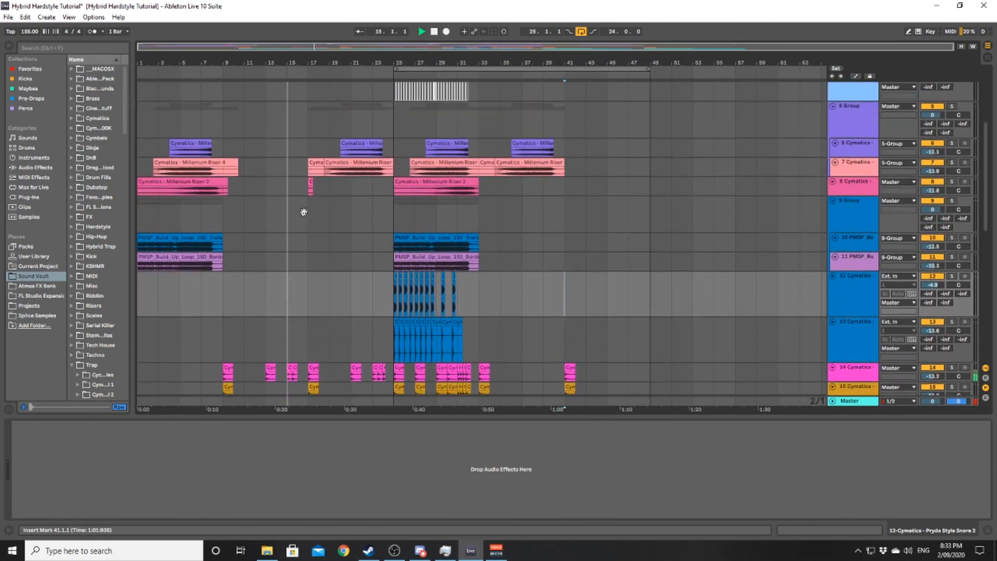
scroll(353, 234, "up", 2)
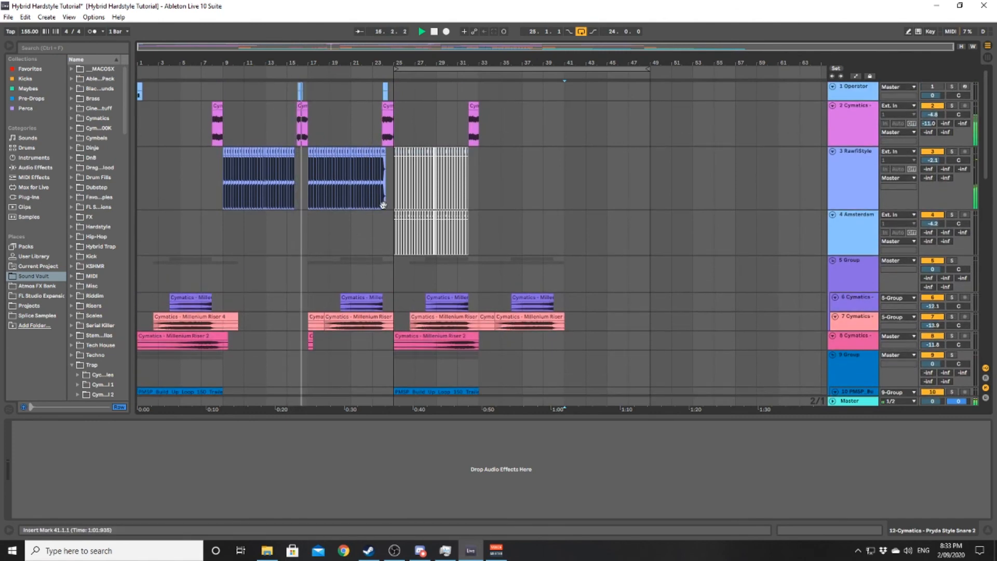
scroll(372, 208, "up", 5)
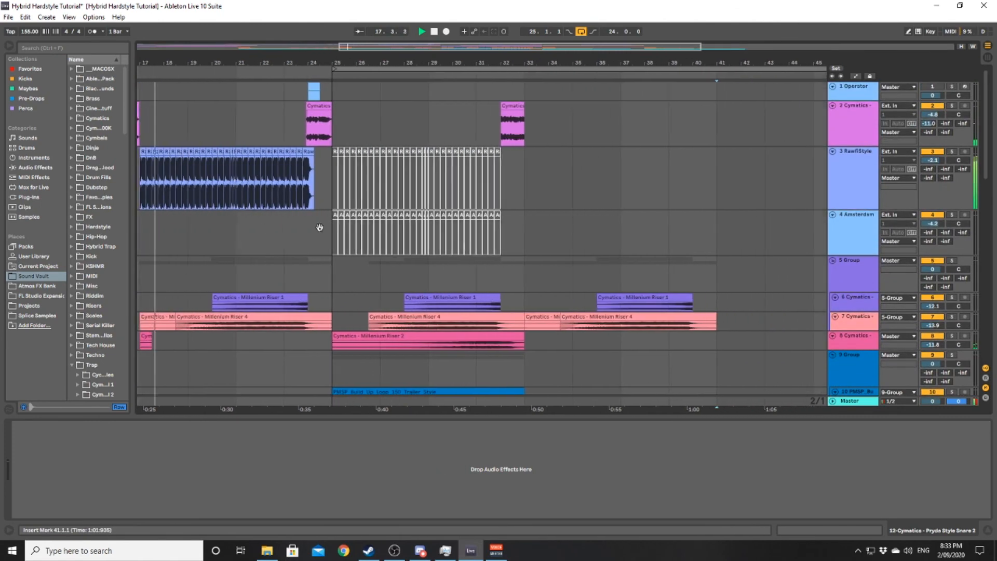
scroll(325, 229, "down", 4)
scroll(325, 229, "left", 4)
scroll(325, 214, "down", 3)
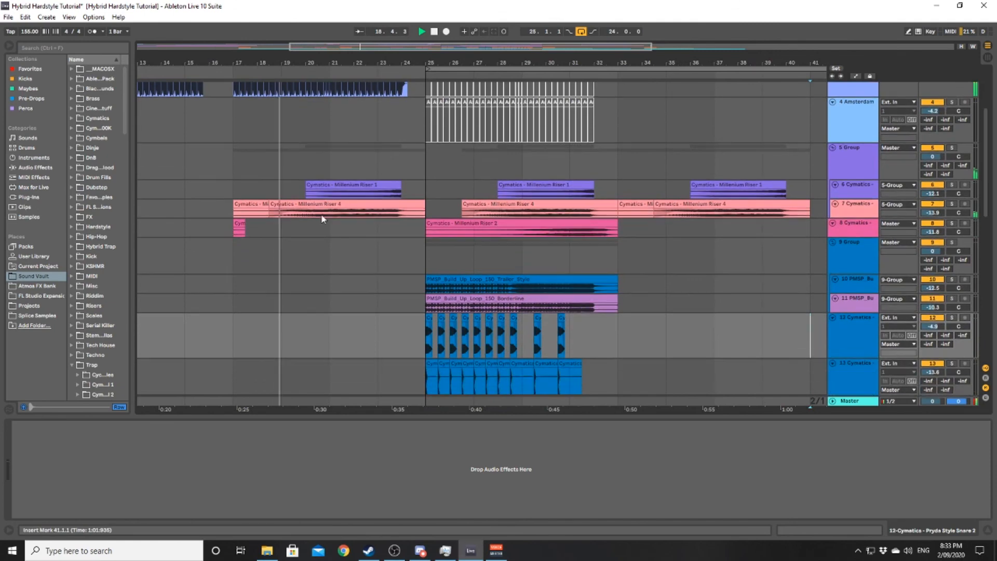
scroll(337, 218, "down", 5)
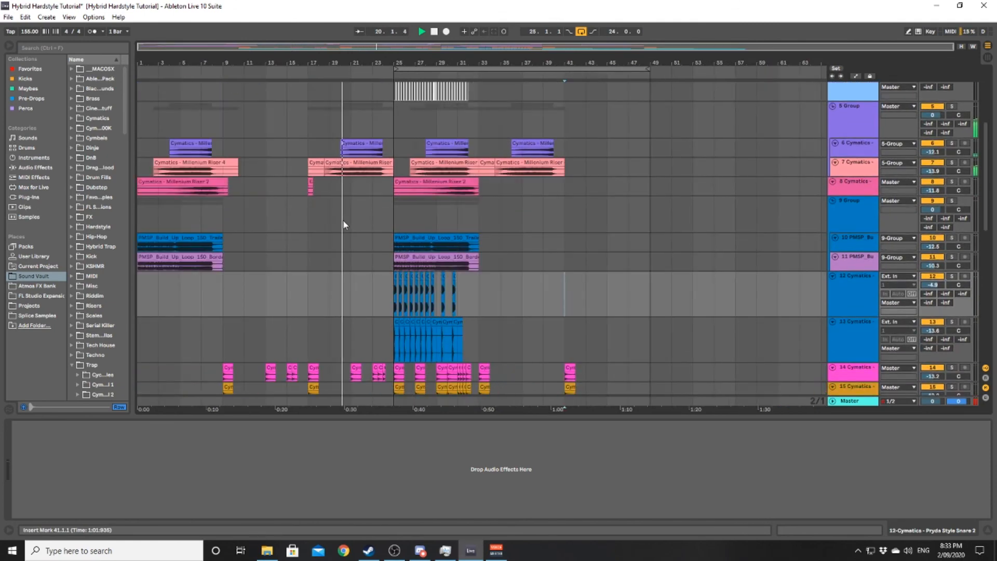
- Fold all tracks and review the whole arrangement through the drum loop section starting at bar 33 during playback
key("alt+u")
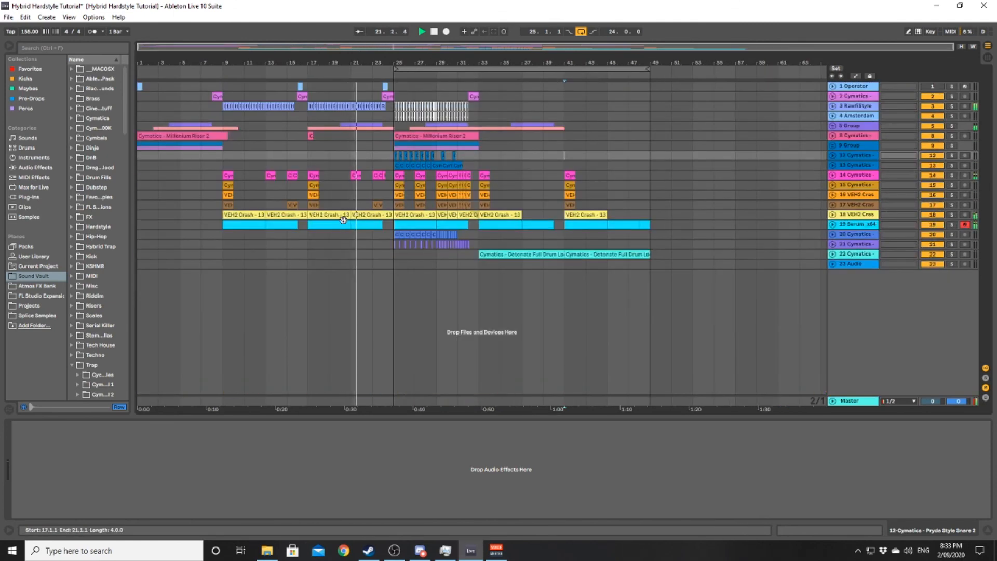
scroll(343, 219, "up", 5)
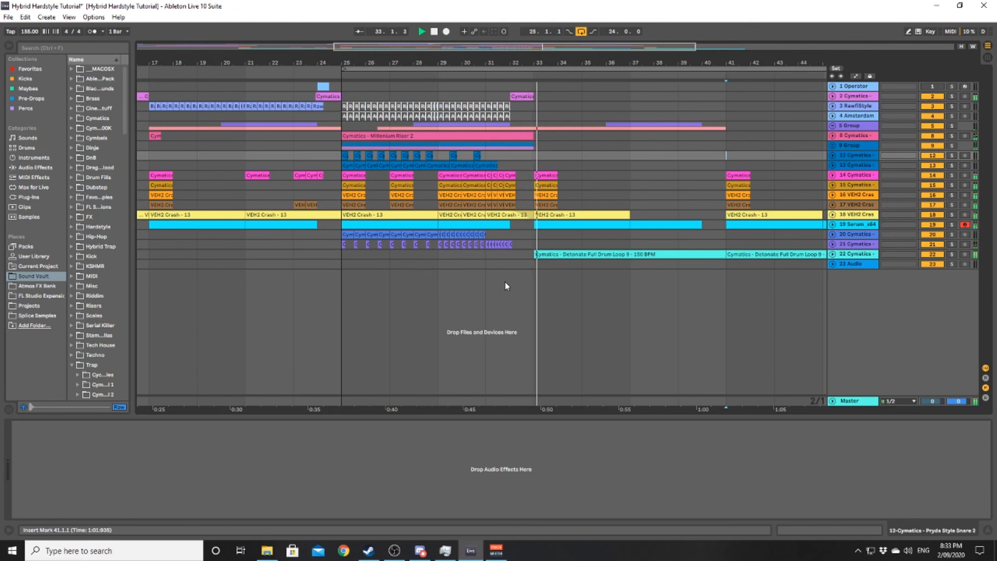
left_click_drag(518, 260, 354, 286)
scroll(407, 281, "down", 5)
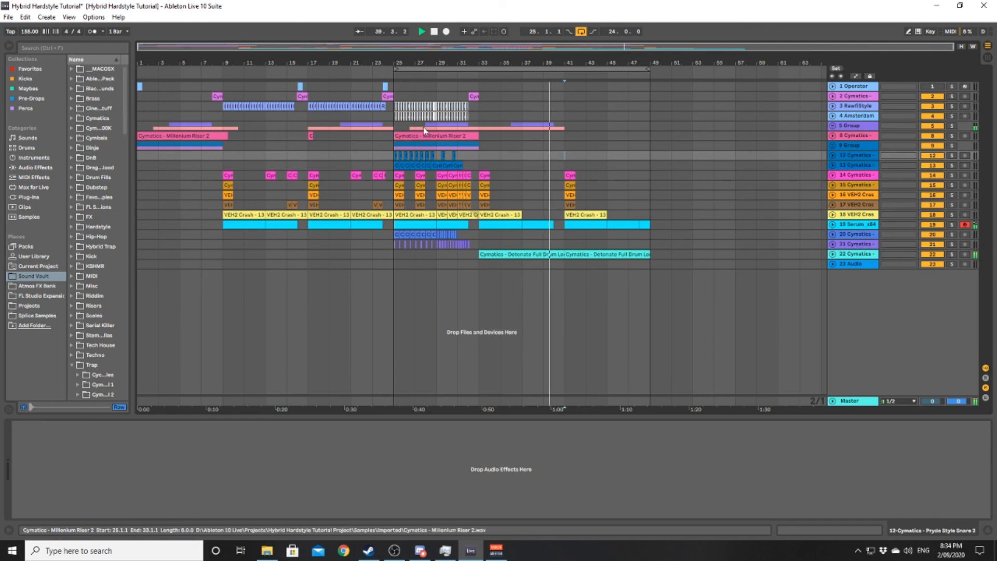
- Turn off the arrangement loop and stop playback near the end of the final drum loop section
left_click(581, 32)
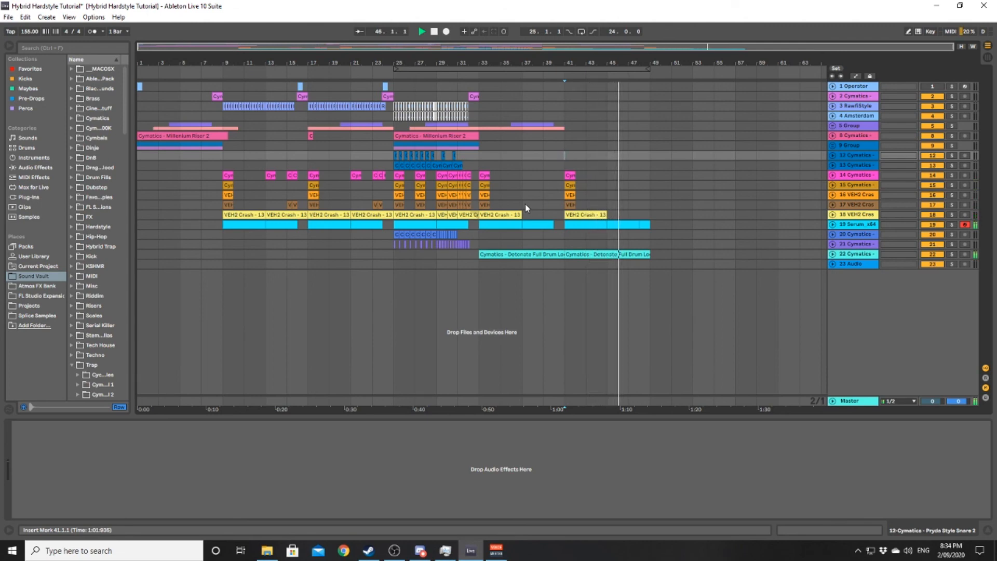
key("space")
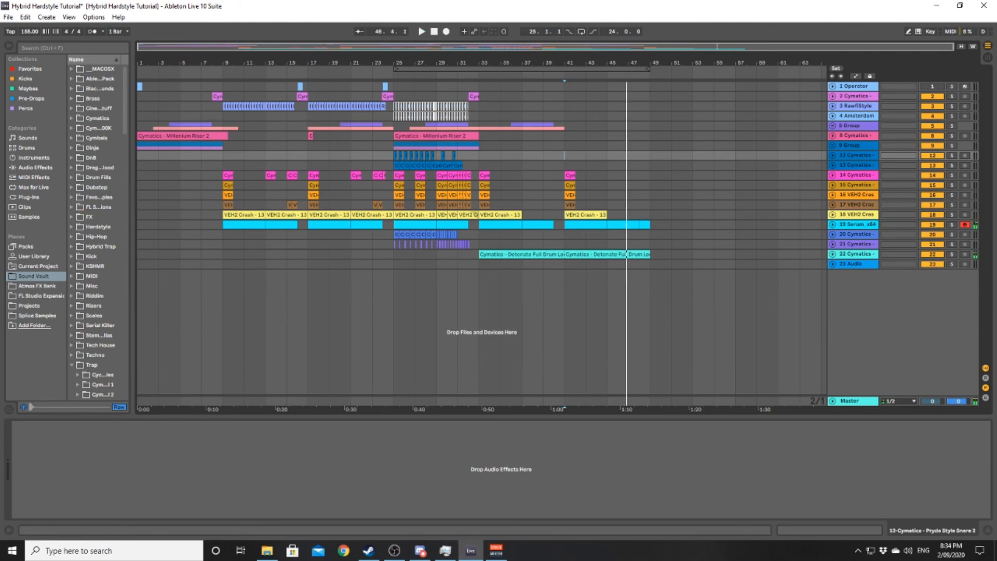